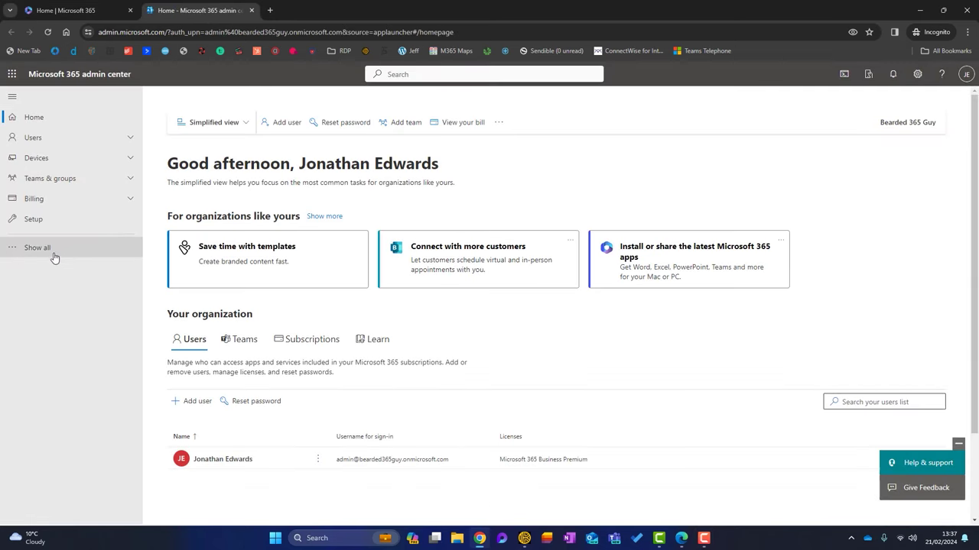
Go to the Microsoft 365 Backup page under Settings in the full admin navigation.
{"action": "left_click", "coordinate": [49, 254]}
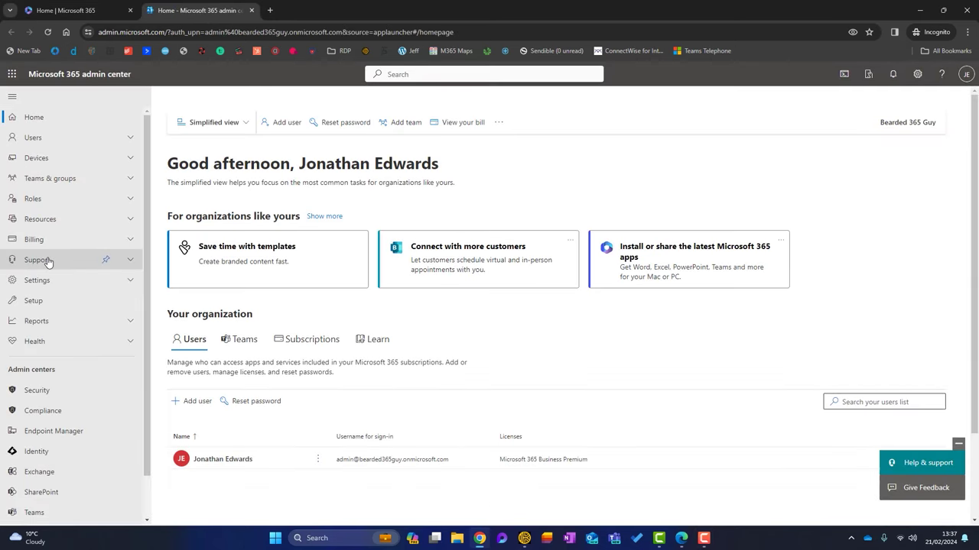
{"action": "left_click", "coordinate": [65, 280]}
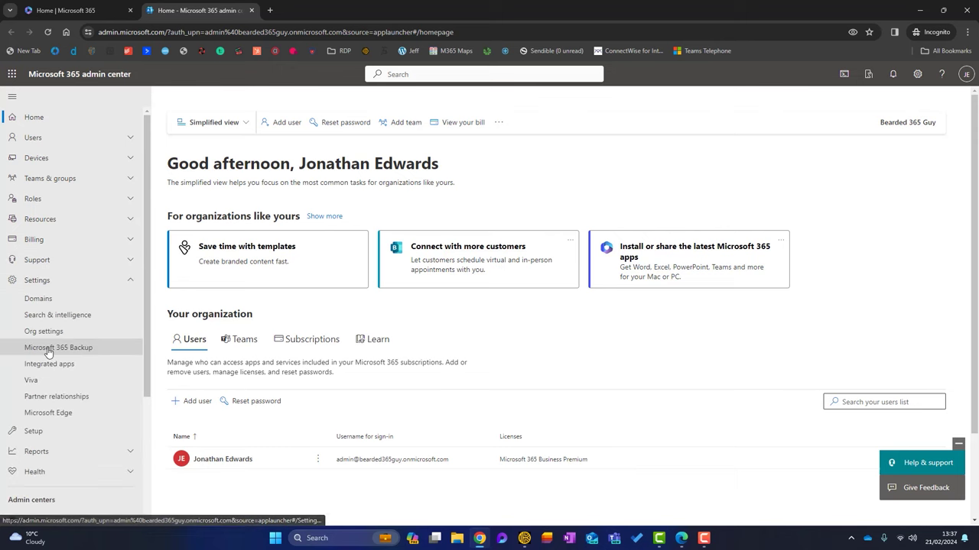
{"action": "left_click", "coordinate": [49, 347]}
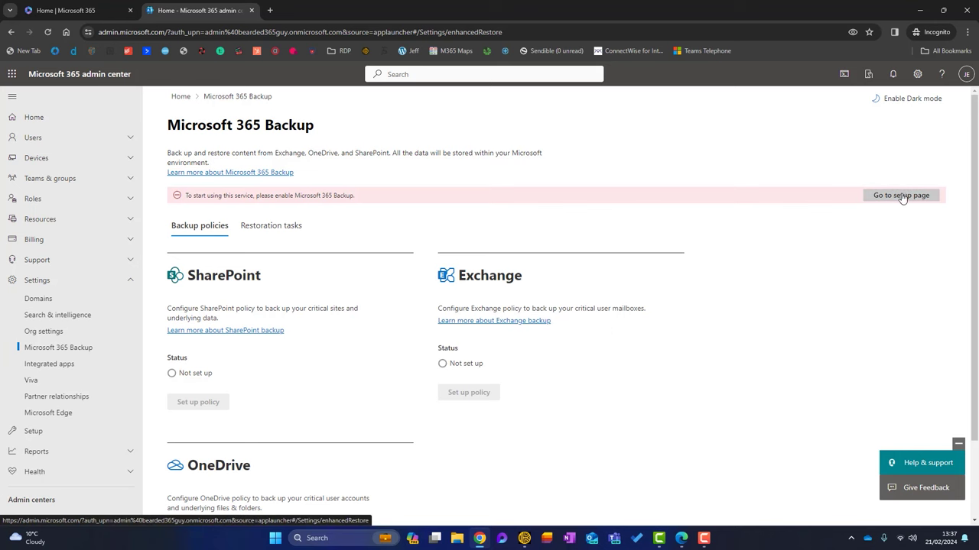
Open the 'Use content AI with Microsoft Syntex' setup page from the Setup feature list.
{"action": "left_click", "coordinate": [66, 430]}
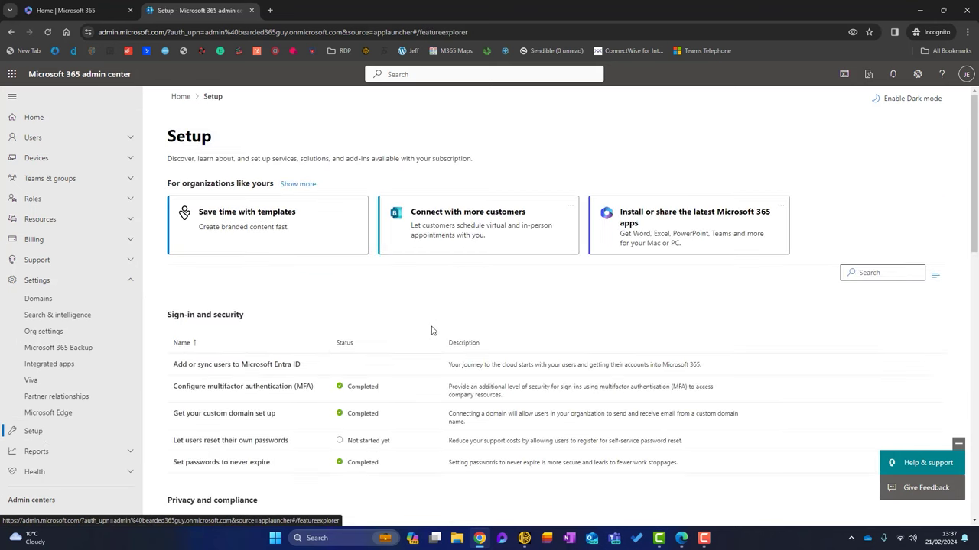
{"action": "scroll", "coordinate": [431, 330], "scroll_direction": "down", "scroll_amount": 5}
{"action": "scroll", "coordinate": [321, 359], "scroll_direction": "down", "scroll_amount": 3}
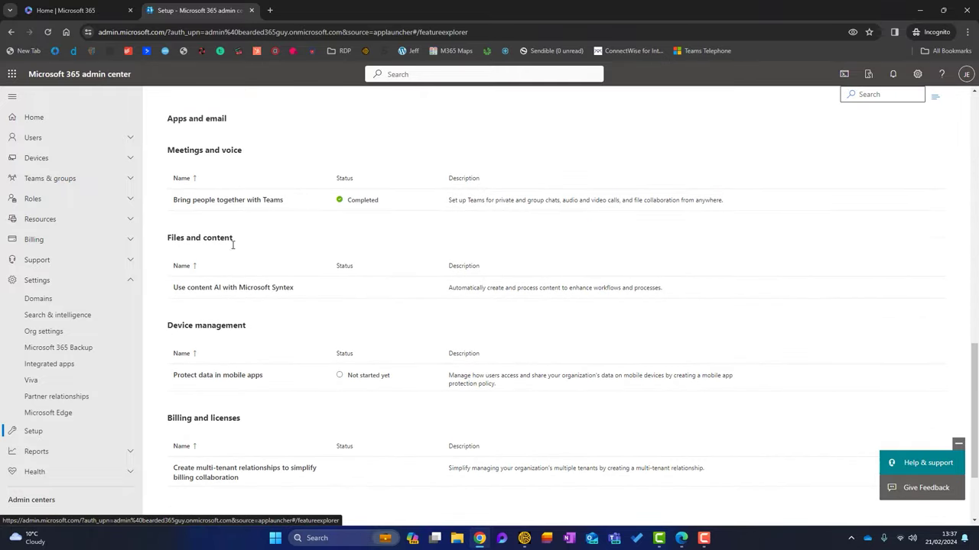
{"action": "left_click", "coordinate": [252, 292]}
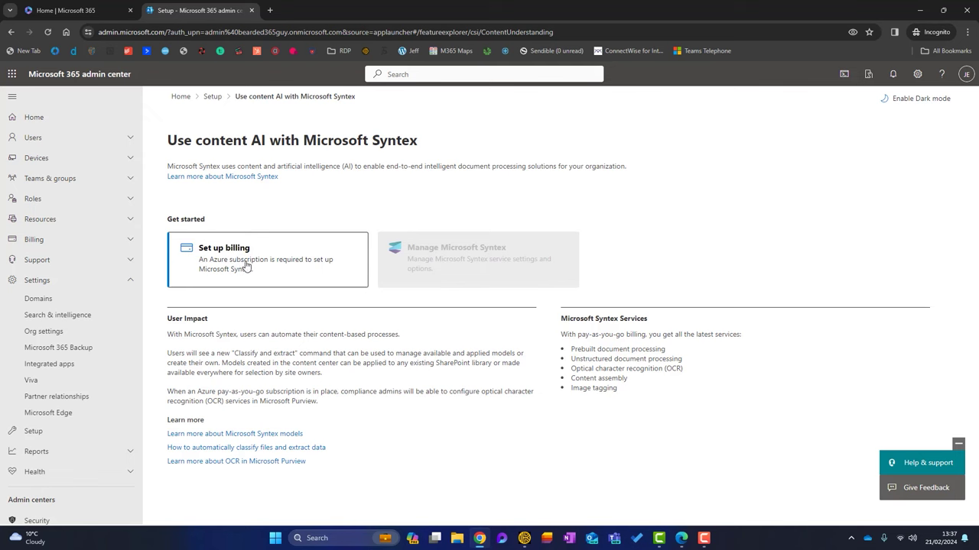
Open the Set up pay-as-you-go billing pane for Microsoft Syntex.
{"action": "left_click", "coordinate": [245, 266]}
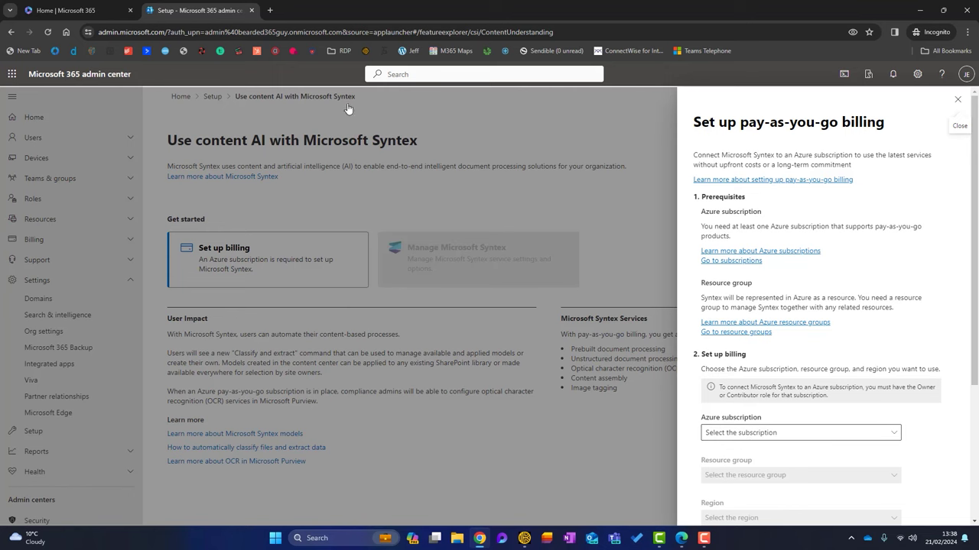
In a new tab, load portal.azure.com and open the Resource groups list.
{"action": "left_click", "coordinate": [277, 12]}
{"action": "type", "text": "po"}
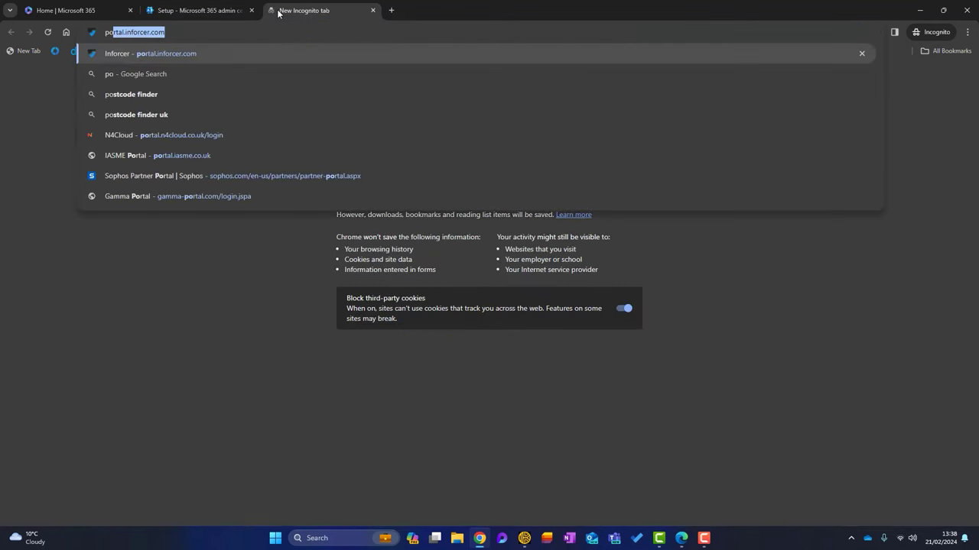
{"action": "type", "text": "rtal"}
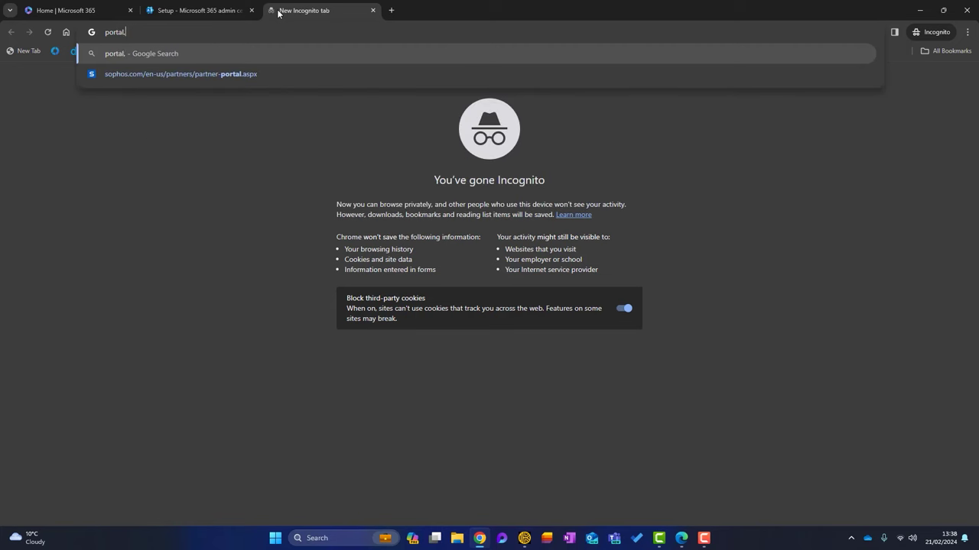
{"action": "type", "text": ".azure.com"}
{"action": "key", "text": "Return"}
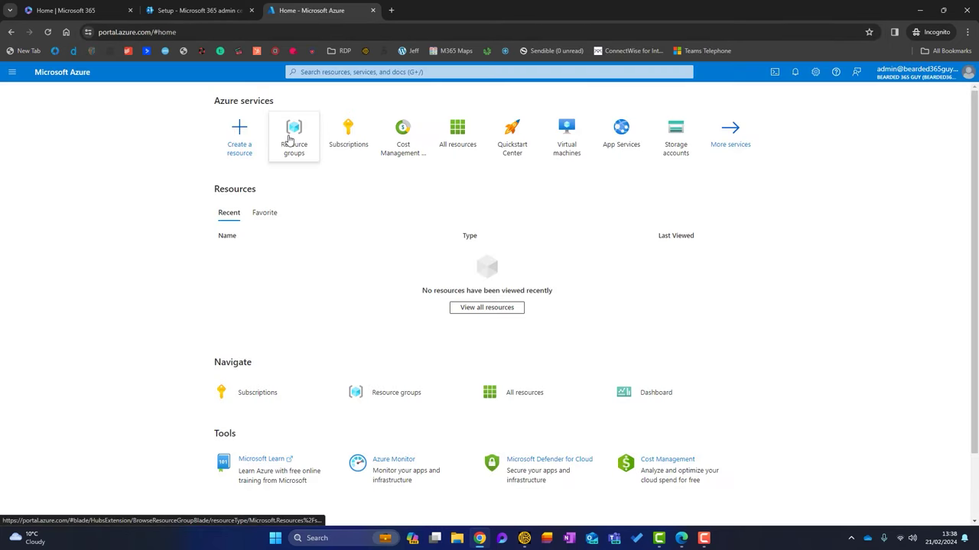
{"action": "left_click", "coordinate": [345, 71]}
{"action": "type", "text": "re"}
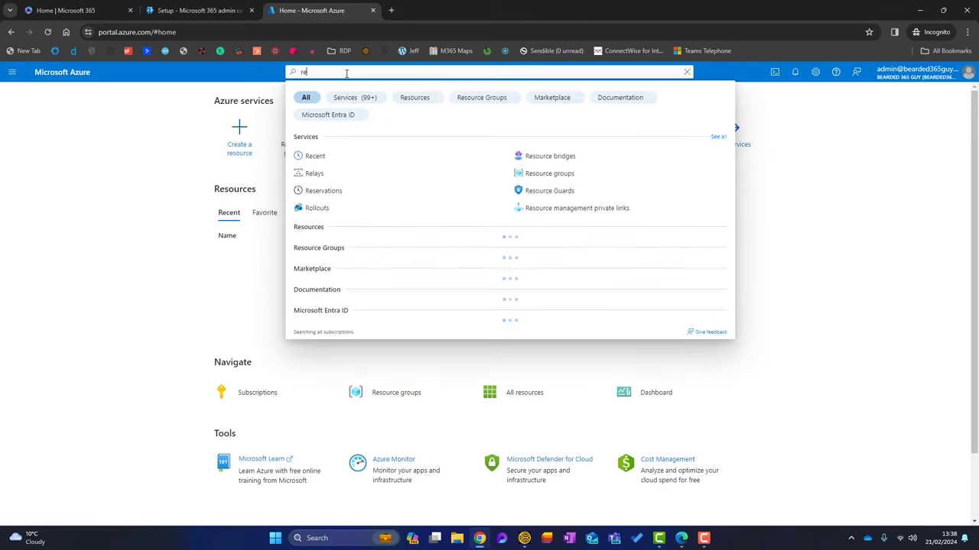
{"action": "type", "text": "source"}
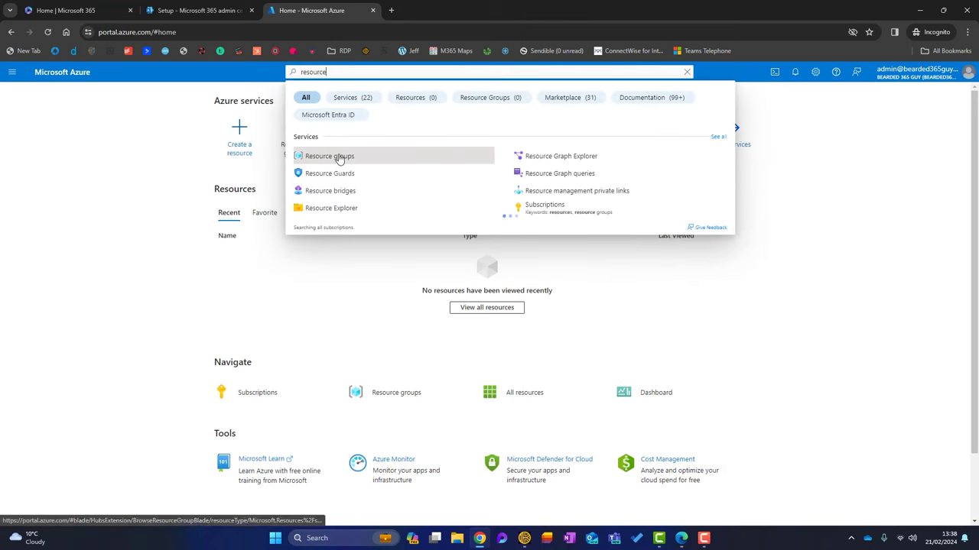
{"action": "left_click", "coordinate": [340, 157]}
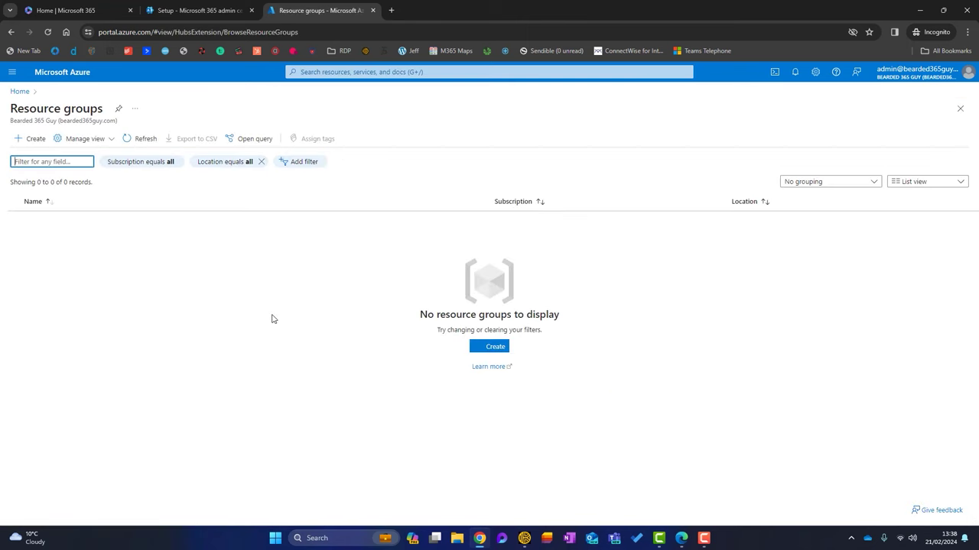
Create resource group M365Backup in region UK South.
{"action": "left_click", "coordinate": [31, 138]}
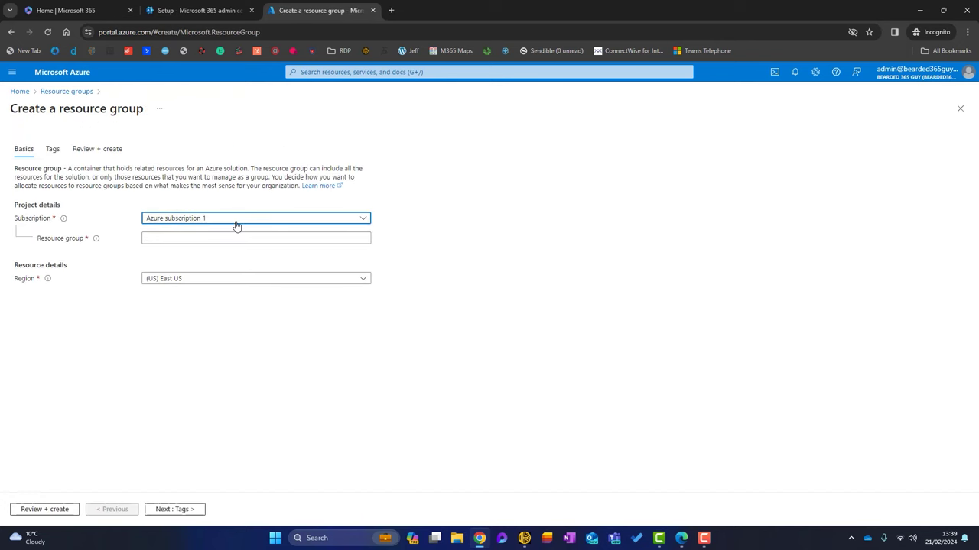
{"action": "left_click", "coordinate": [169, 239]}
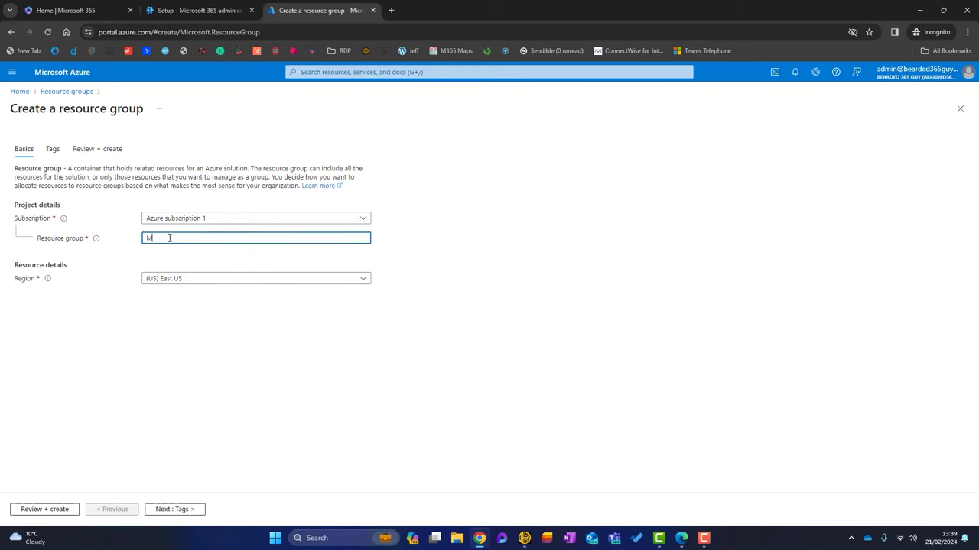
{"action": "type", "text": "M365Backup"}
{"action": "left_click", "coordinate": [266, 252]}
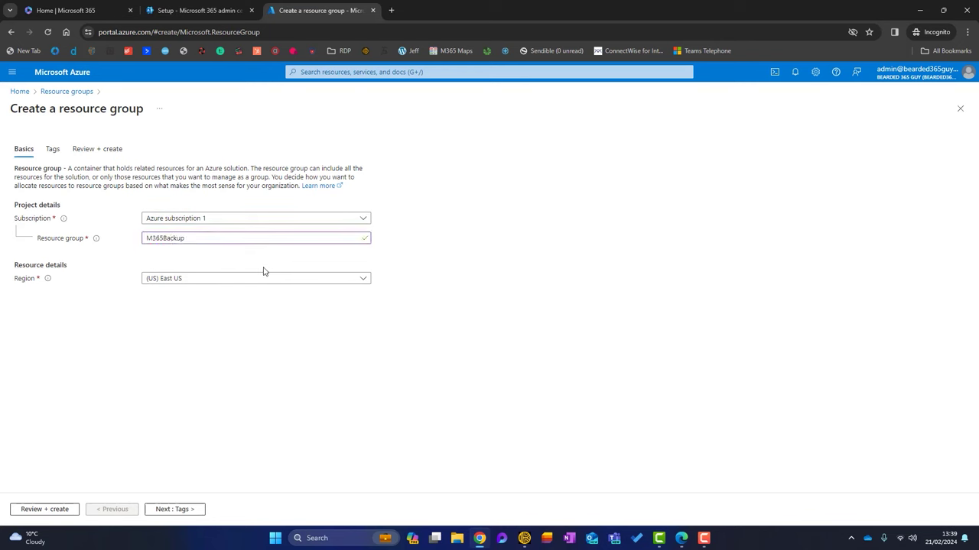
{"action": "left_click", "coordinate": [262, 280]}
{"action": "scroll", "coordinate": [267, 382], "scroll_direction": "down", "scroll_amount": 2}
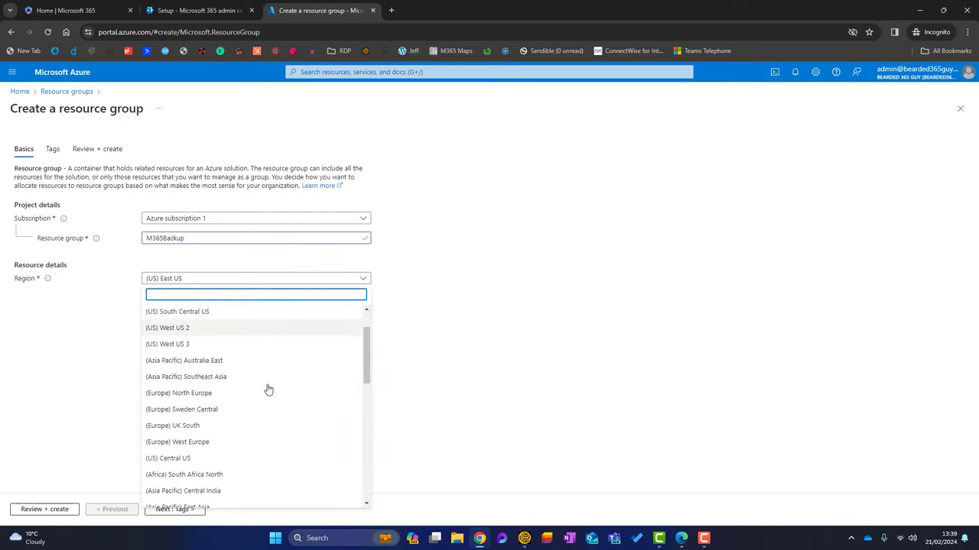
{"action": "left_click", "coordinate": [220, 426]}
{"action": "left_click", "coordinate": [163, 517]}
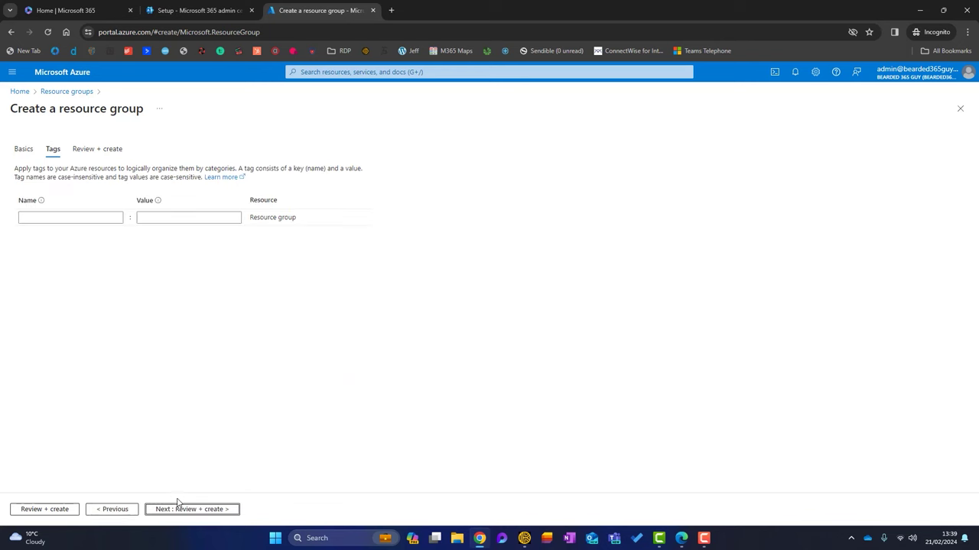
{"action": "left_click", "coordinate": [176, 509]}
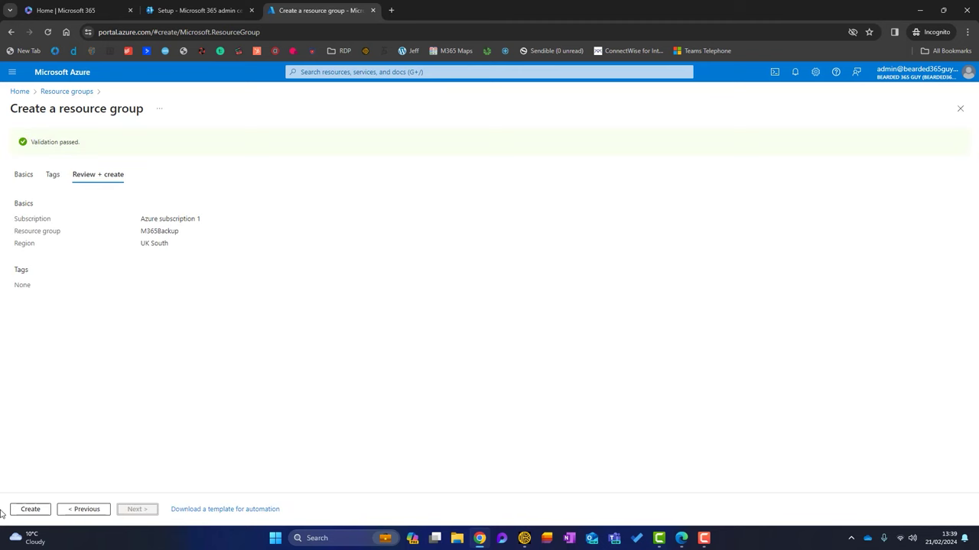
{"action": "left_click", "coordinate": [26, 512]}
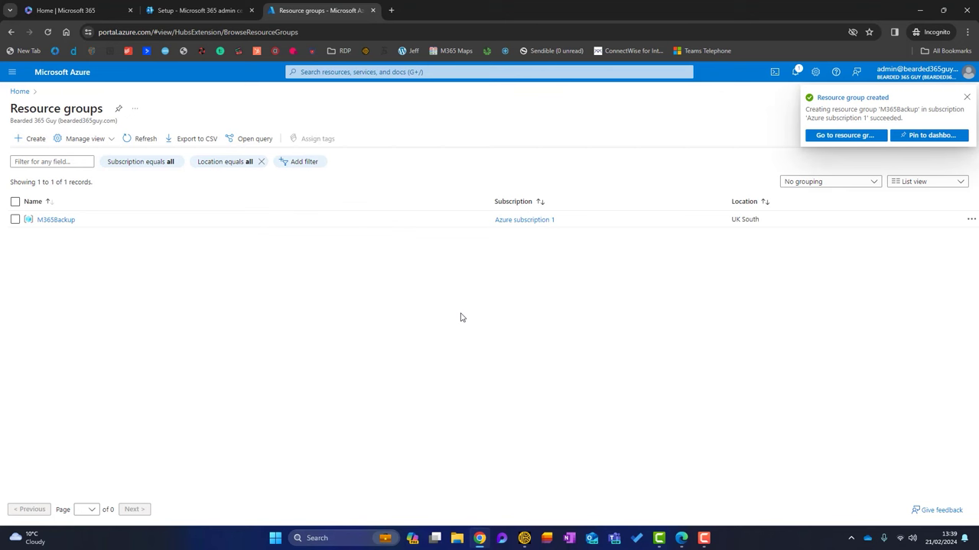
Reload the admin center setup page and reopen the Syntex pay-as-you-go billing pane.
{"action": "left_click", "coordinate": [199, 10]}
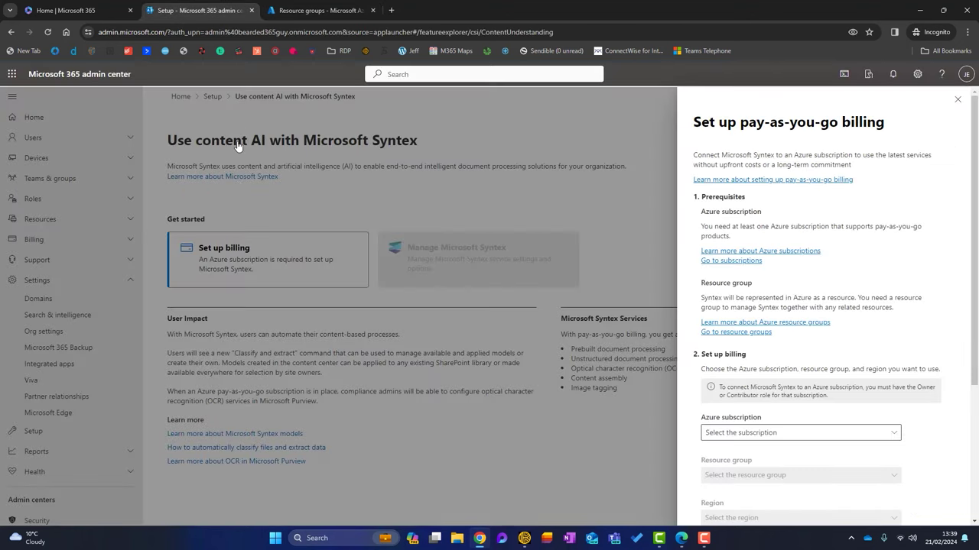
{"action": "left_click", "coordinate": [953, 100]}
{"action": "left_click", "coordinate": [47, 33]}
{"action": "left_click", "coordinate": [309, 251]}
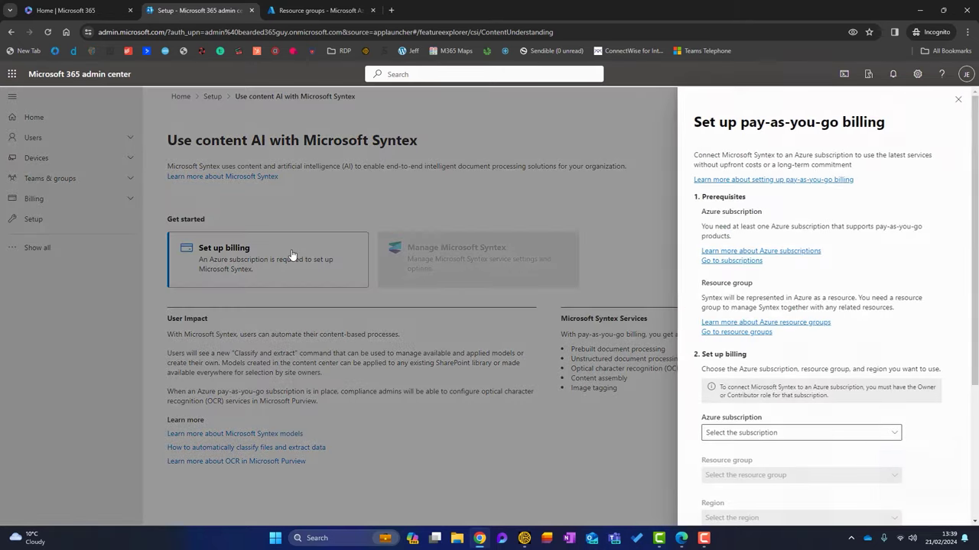
{"action": "scroll", "coordinate": [857, 370], "scroll_direction": "down", "scroll_amount": 2}
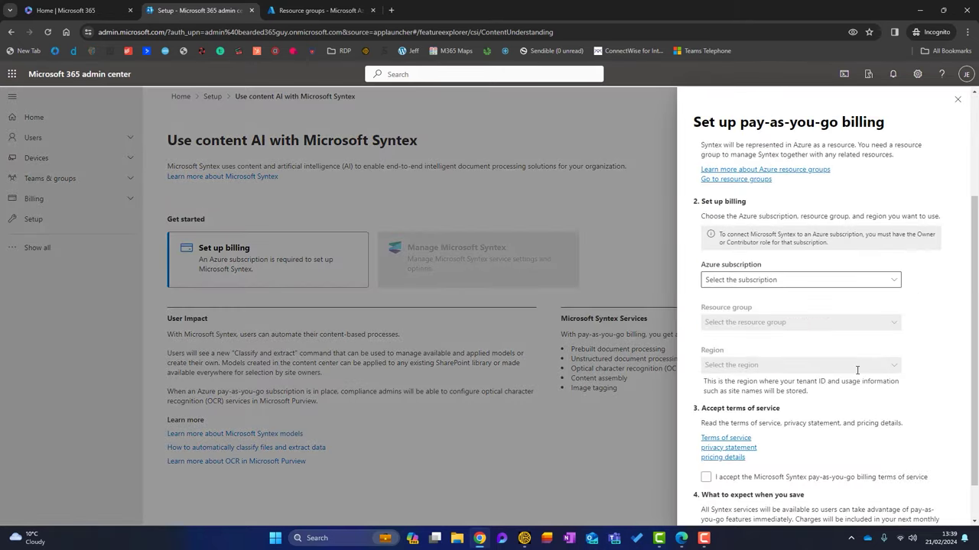
Save billing with Azure subscription 1, resource group M365Backup, region UK South, and terms accepted.
{"action": "left_click", "coordinate": [890, 285]}
{"action": "left_click", "coordinate": [802, 305]}
{"action": "left_click", "coordinate": [879, 322]}
{"action": "left_click", "coordinate": [771, 344]}
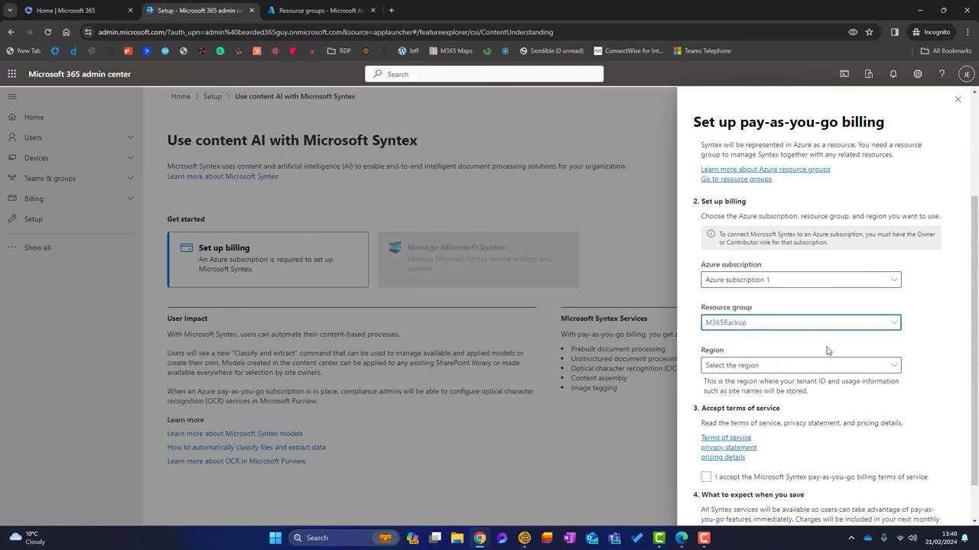
{"action": "left_click", "coordinate": [895, 366]}
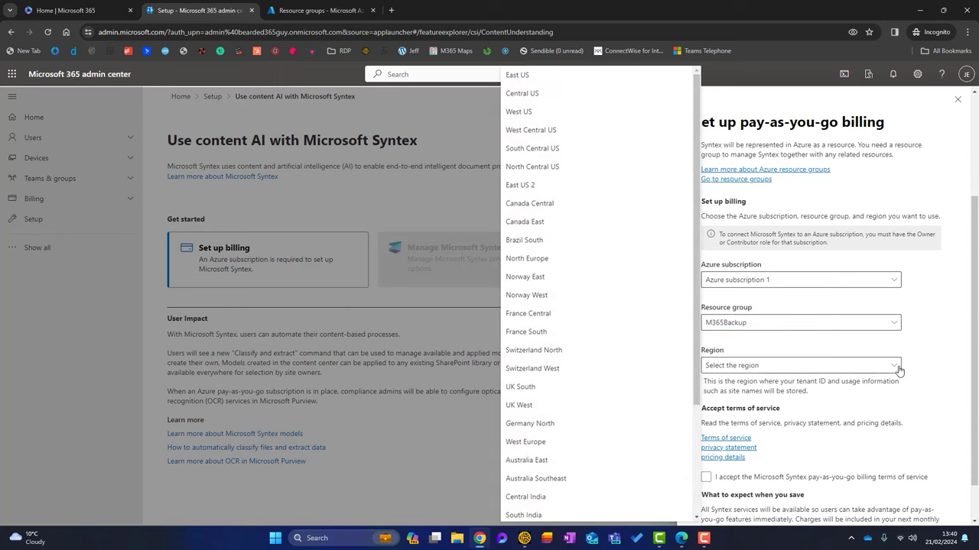
{"action": "left_click", "coordinate": [585, 388]}
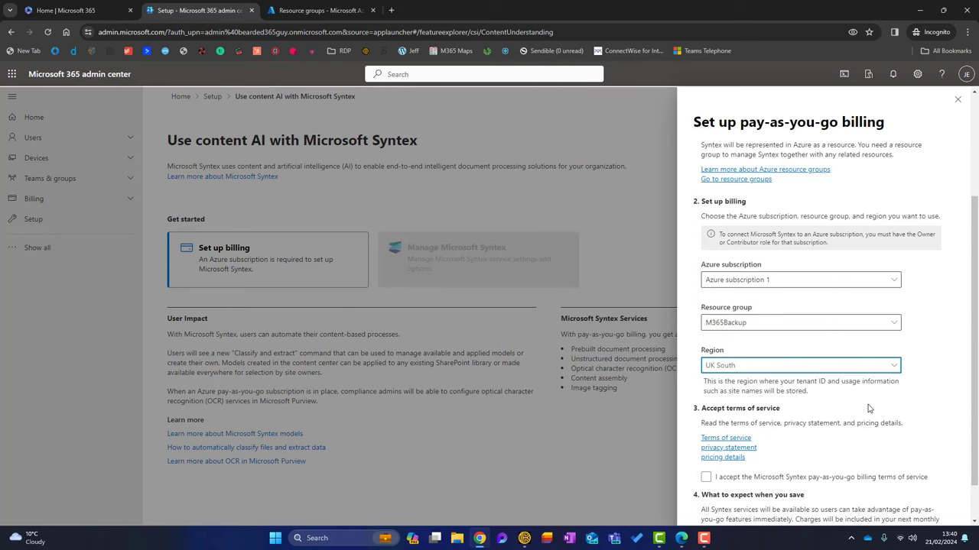
{"action": "scroll", "coordinate": [867, 409], "scroll_direction": "down", "scroll_amount": 1}
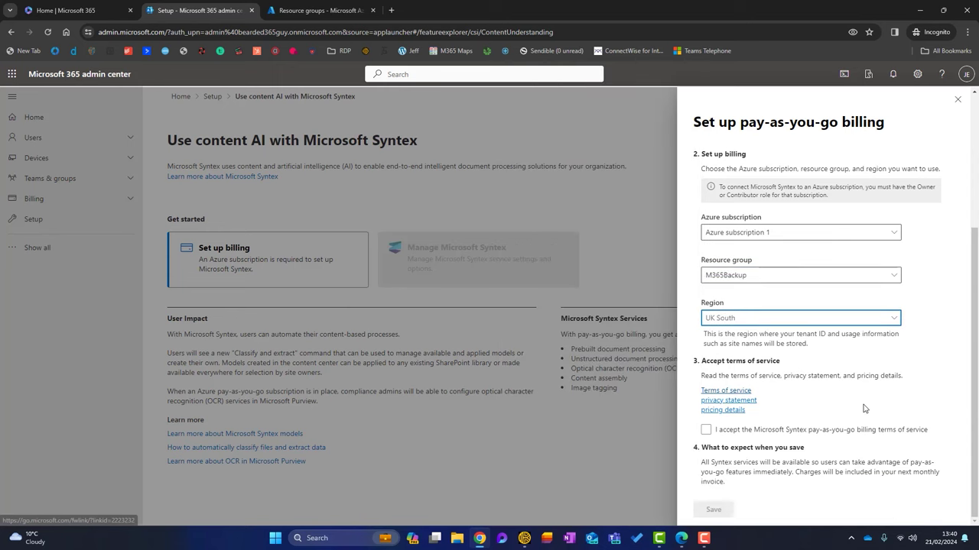
{"action": "left_click", "coordinate": [706, 432]}
{"action": "left_click", "coordinate": [716, 510]}
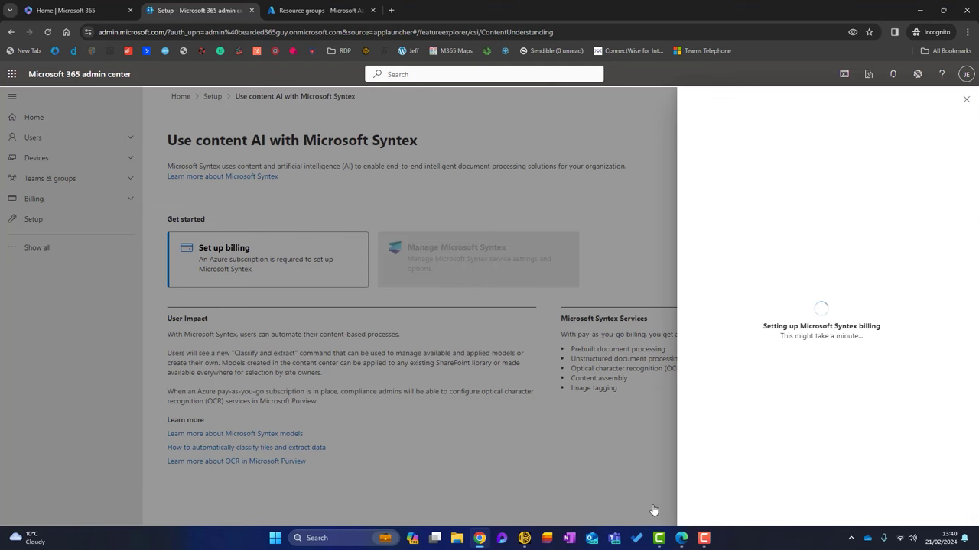
Turn on the Backup service in Manage Microsoft Syntex for the whole organisation.
{"action": "left_click", "coordinate": [957, 104]}
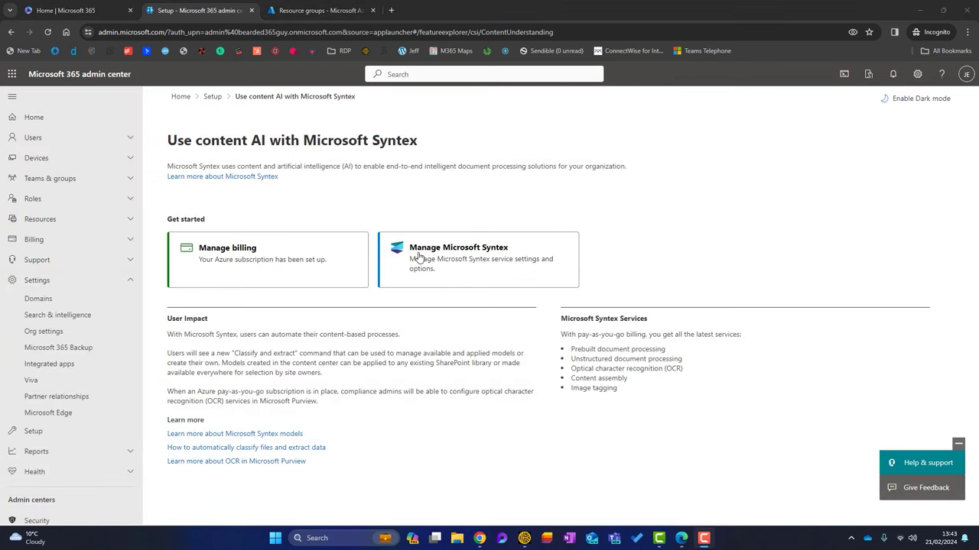
{"action": "left_click", "coordinate": [492, 259]}
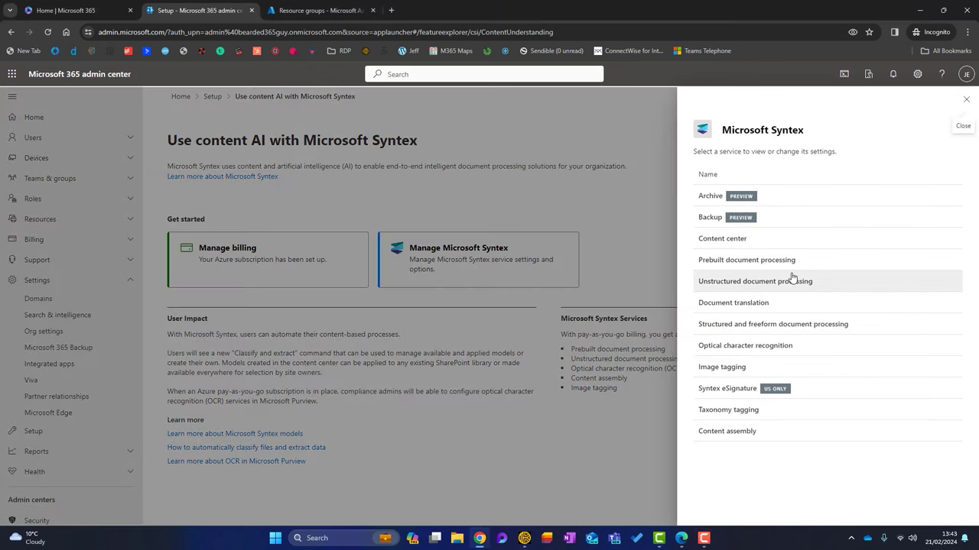
{"action": "left_click", "coordinate": [712, 222]}
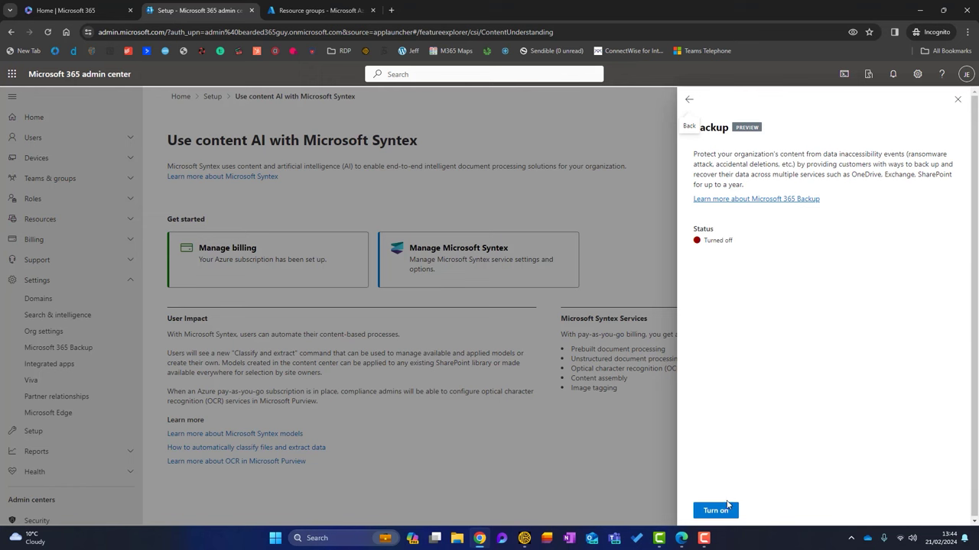
{"action": "left_click", "coordinate": [715, 510]}
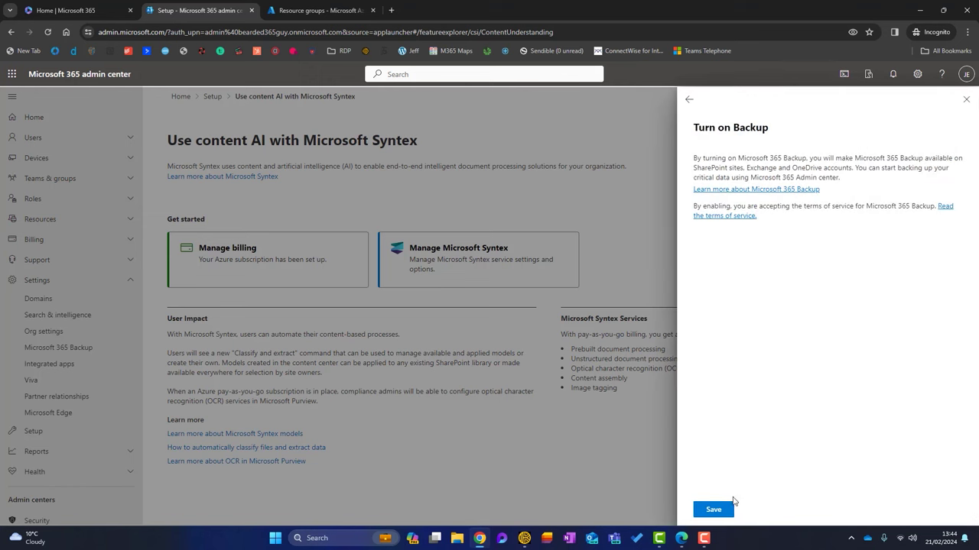
{"action": "left_click", "coordinate": [725, 511]}
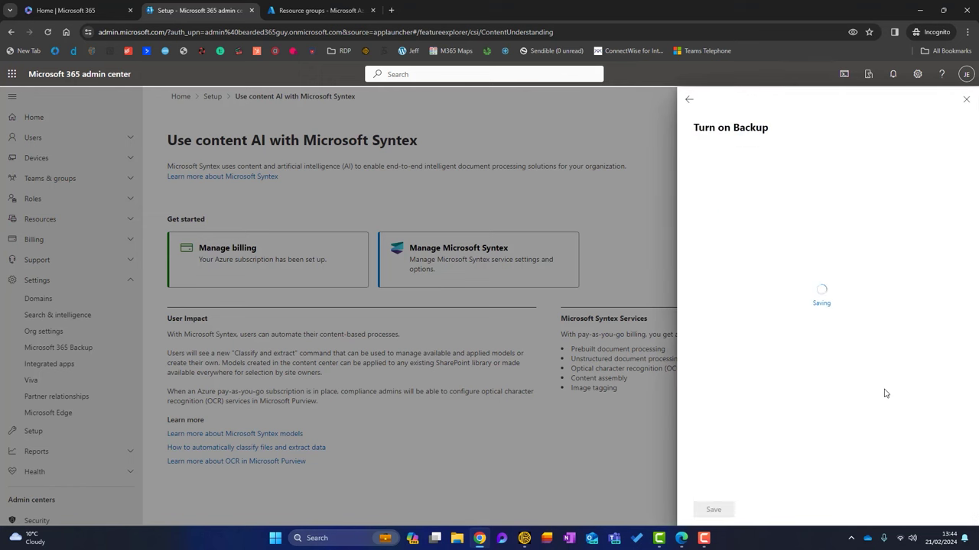
{"action": "left_click", "coordinate": [967, 100]}
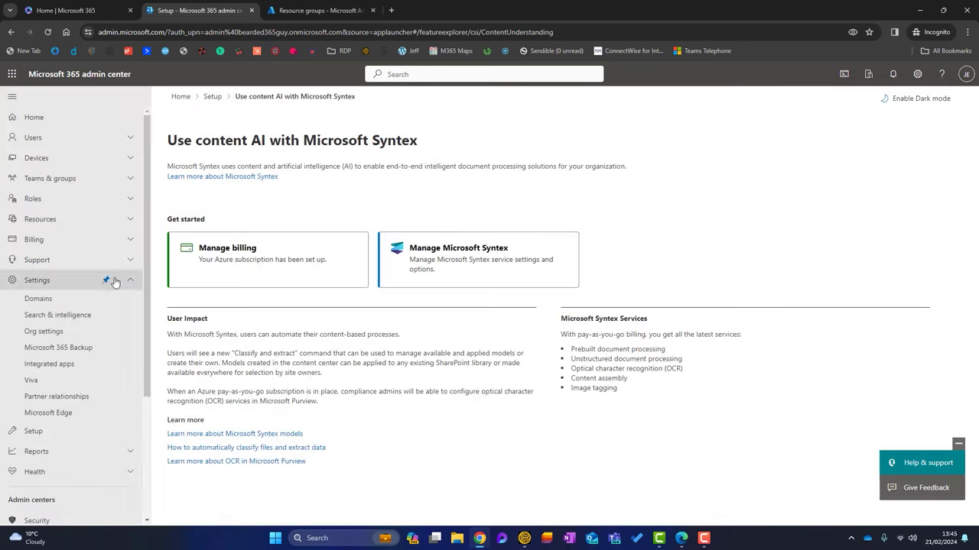
Start a SharePoint backup policy from the Microsoft 365 Backup page.
{"action": "left_click", "coordinate": [49, 349]}
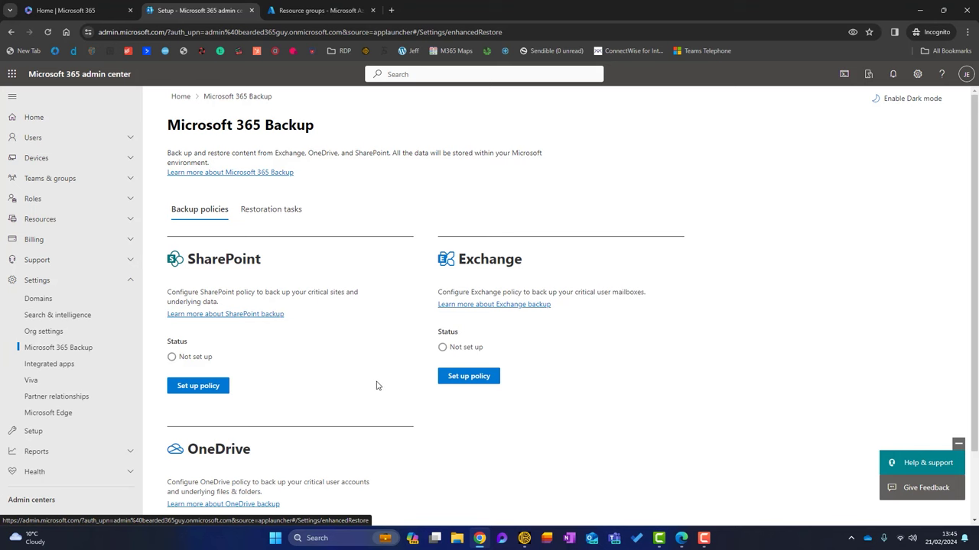
{"action": "left_click", "coordinate": [183, 386]}
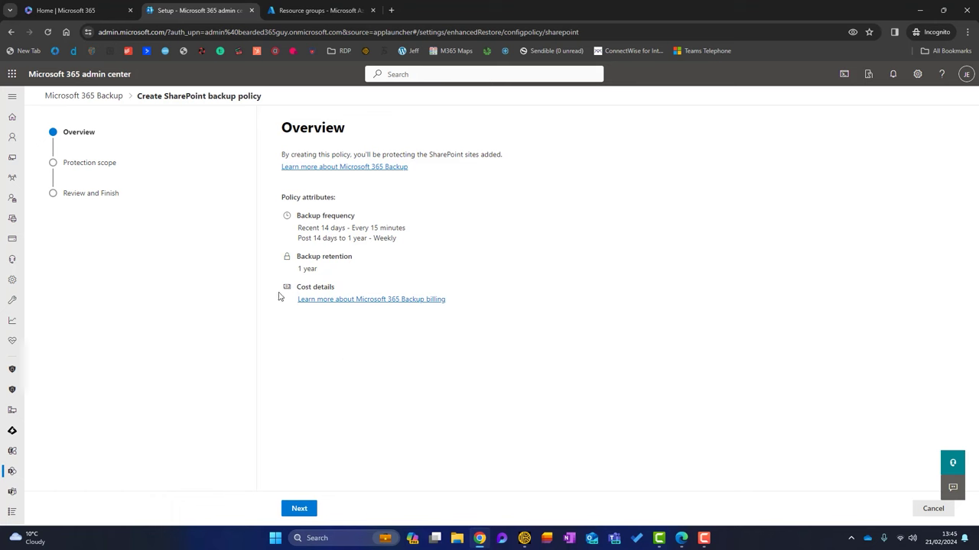
Create the SharePoint backup policy with the All Company site as its scope.
{"action": "left_click", "coordinate": [298, 508]}
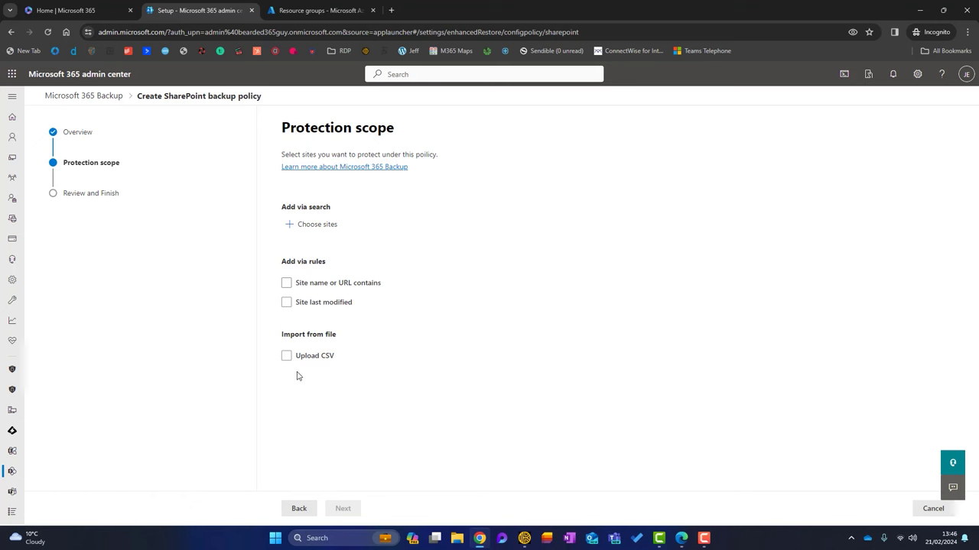
{"action": "left_click", "coordinate": [323, 232]}
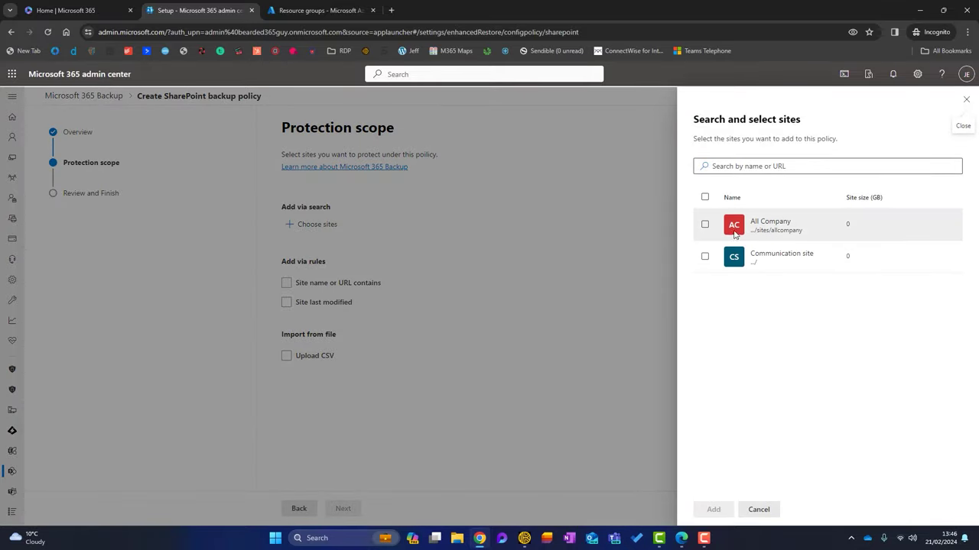
{"action": "left_click", "coordinate": [706, 227]}
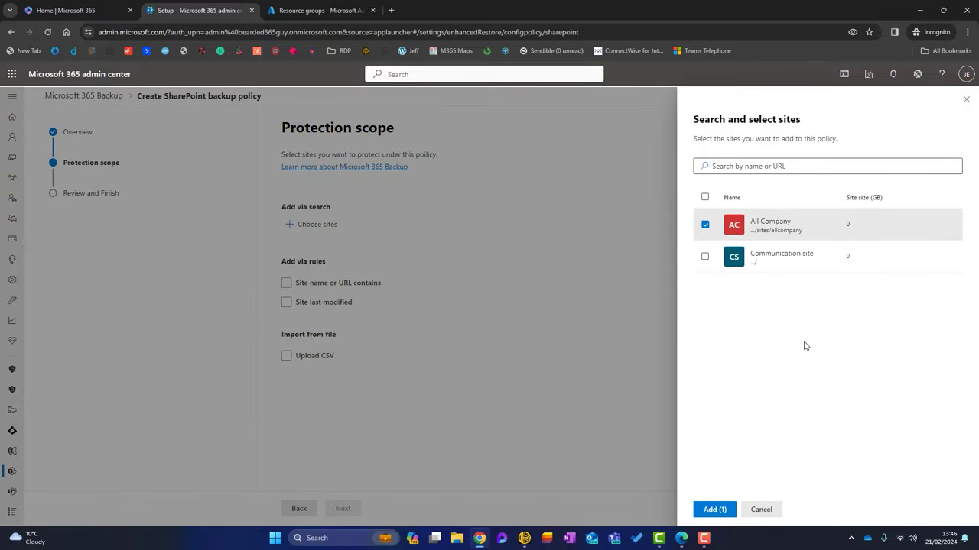
{"action": "left_click", "coordinate": [714, 509]}
{"action": "left_click", "coordinate": [356, 508]}
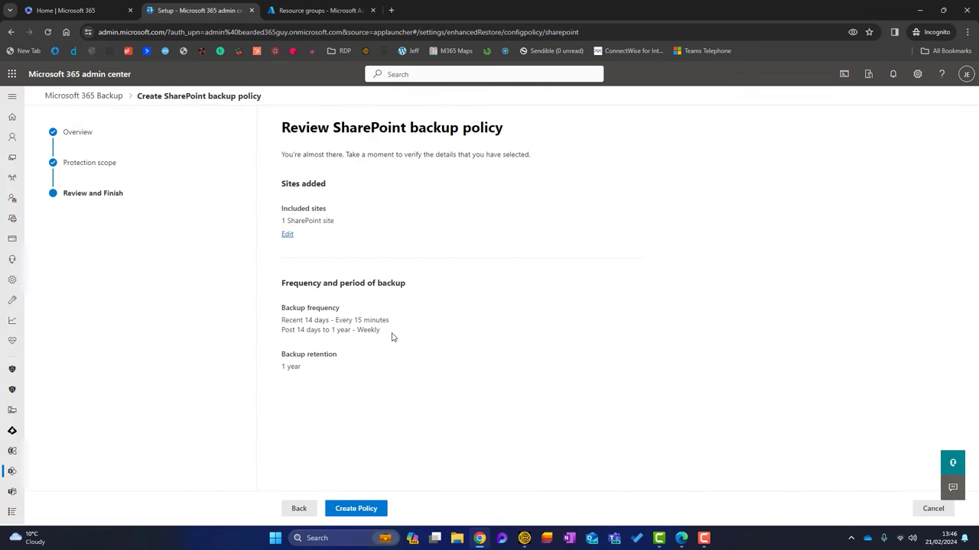
{"action": "left_click", "coordinate": [372, 508]}
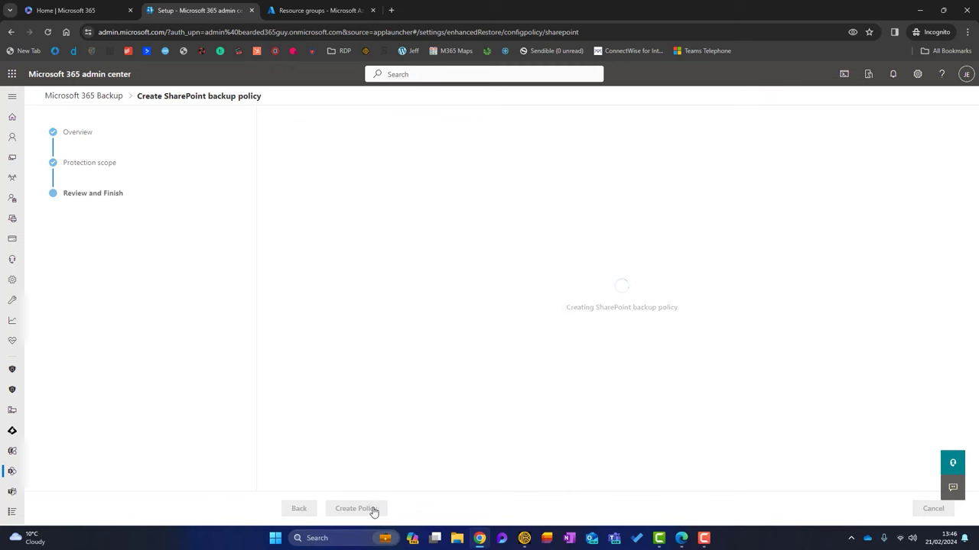
{"action": "left_click", "coordinate": [307, 509]}
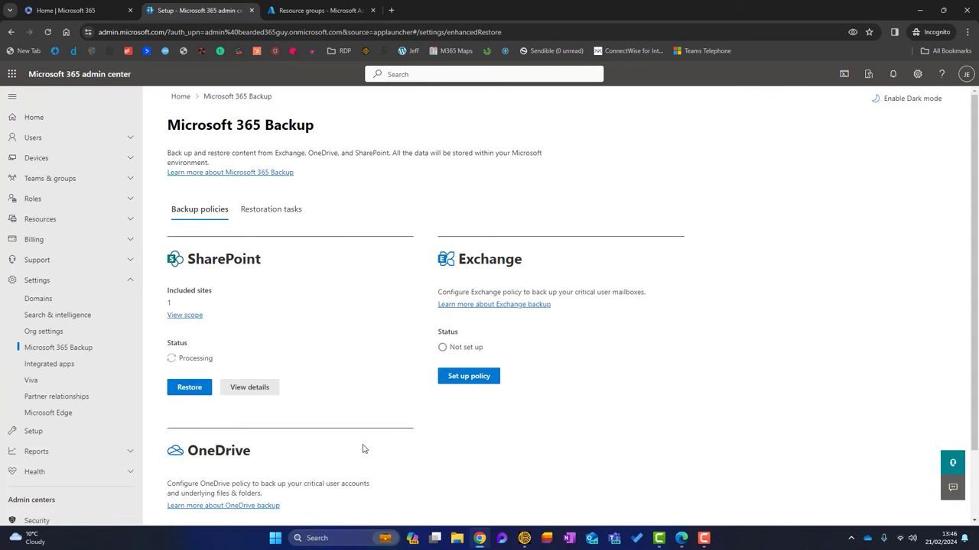
Create an Exchange backup policy covering the single listed user mailbox.
{"action": "left_click", "coordinate": [468, 377]}
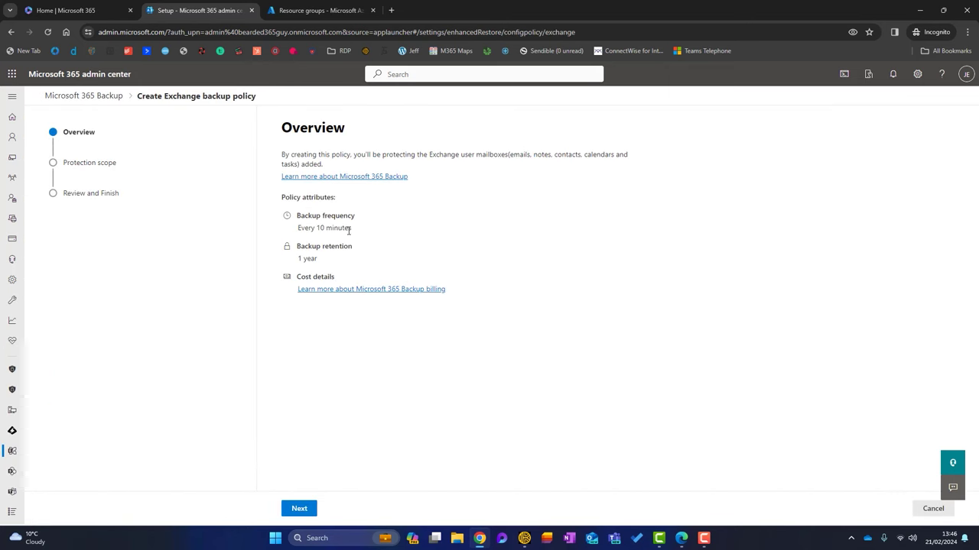
{"action": "left_click", "coordinate": [304, 513]}
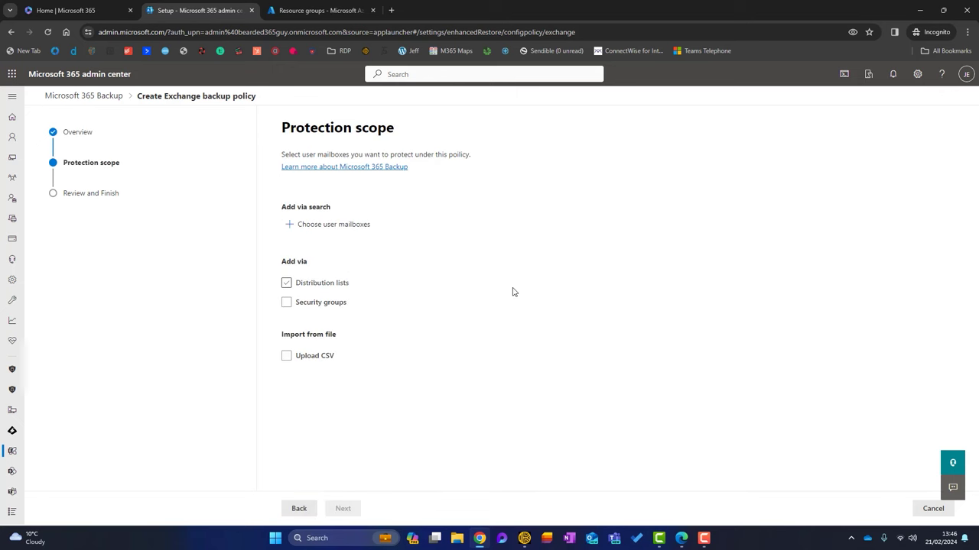
{"action": "left_click", "coordinate": [325, 226]}
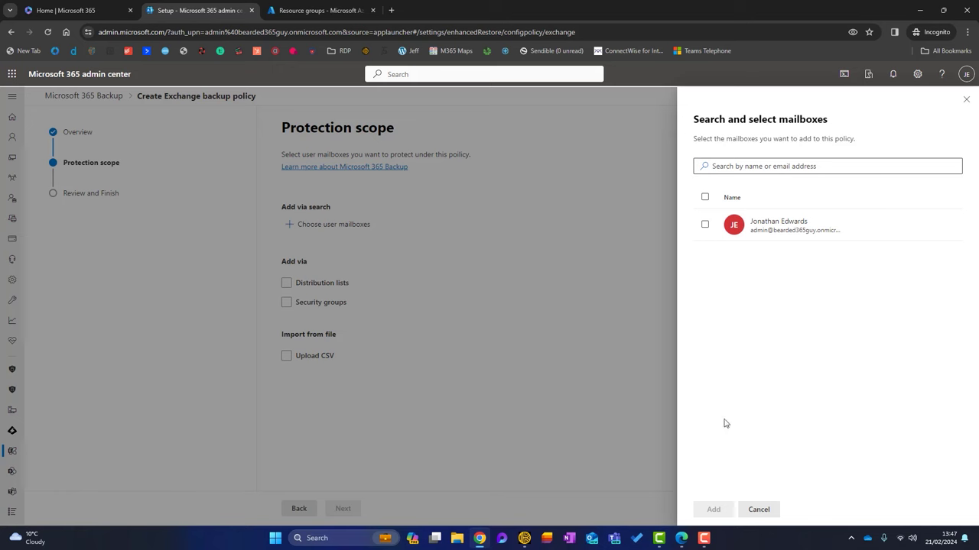
{"action": "left_click", "coordinate": [705, 227]}
{"action": "left_click", "coordinate": [706, 510]}
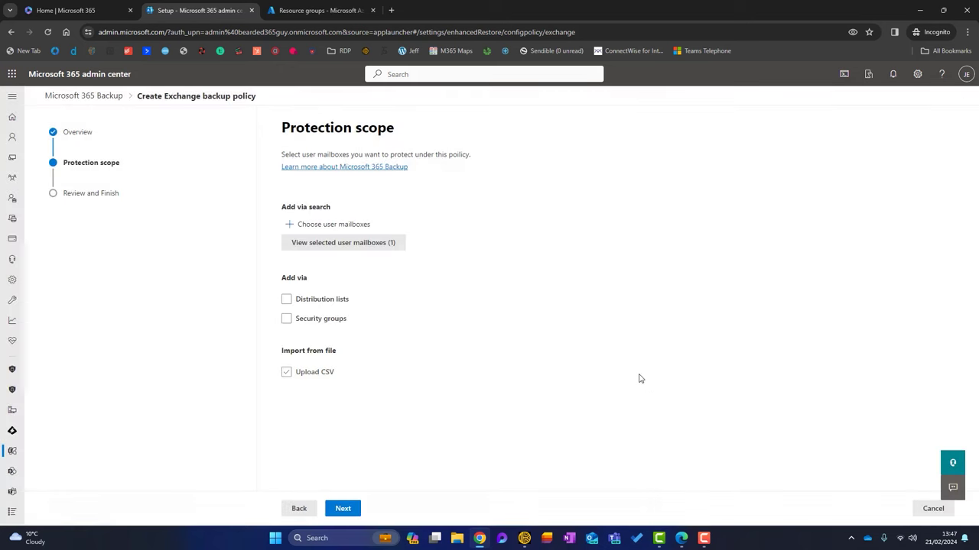
{"action": "left_click", "coordinate": [298, 321]}
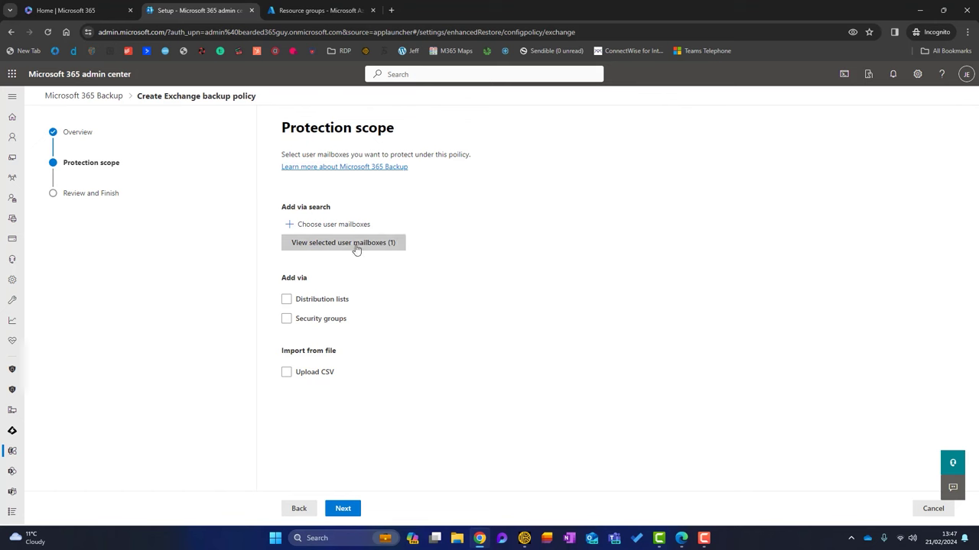
{"action": "left_click", "coordinate": [344, 509]}
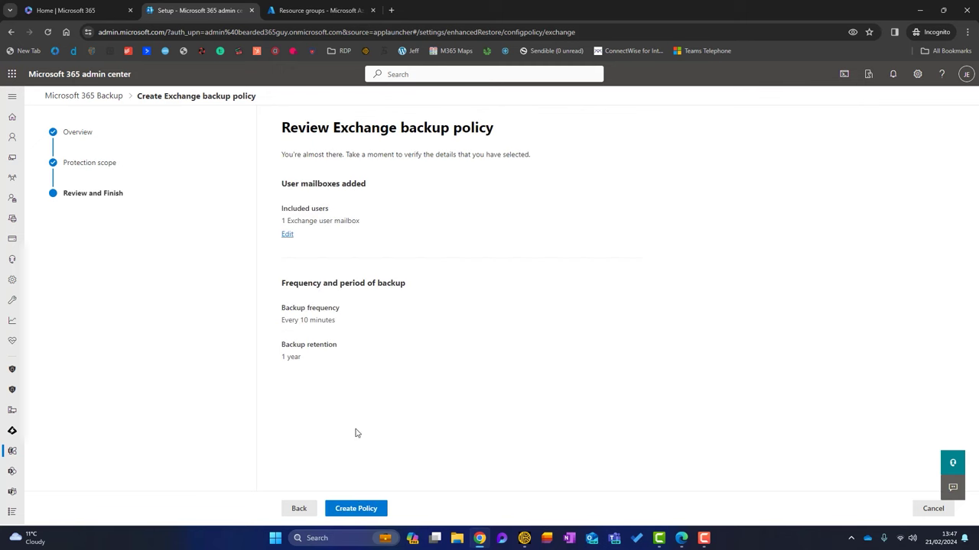
{"action": "left_click", "coordinate": [374, 510]}
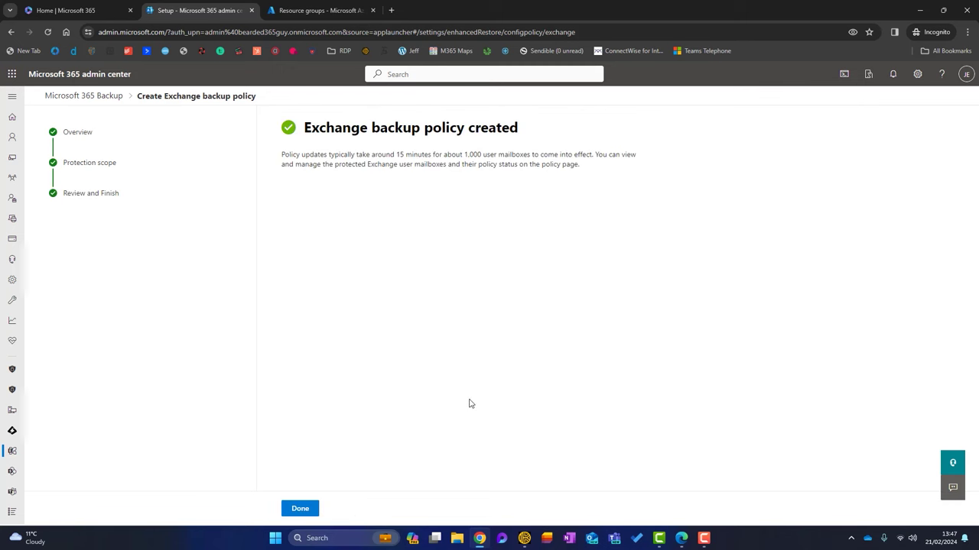
{"action": "left_click", "coordinate": [300, 508]}
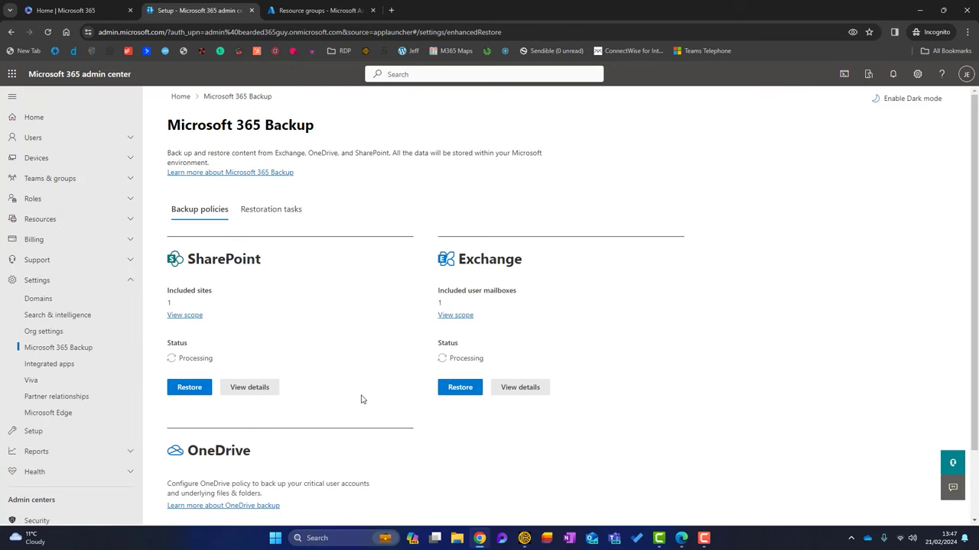
Create a OneDrive backup policy covering the single listed account.
{"action": "scroll", "coordinate": [355, 426], "scroll_direction": "down", "scroll_amount": 2}
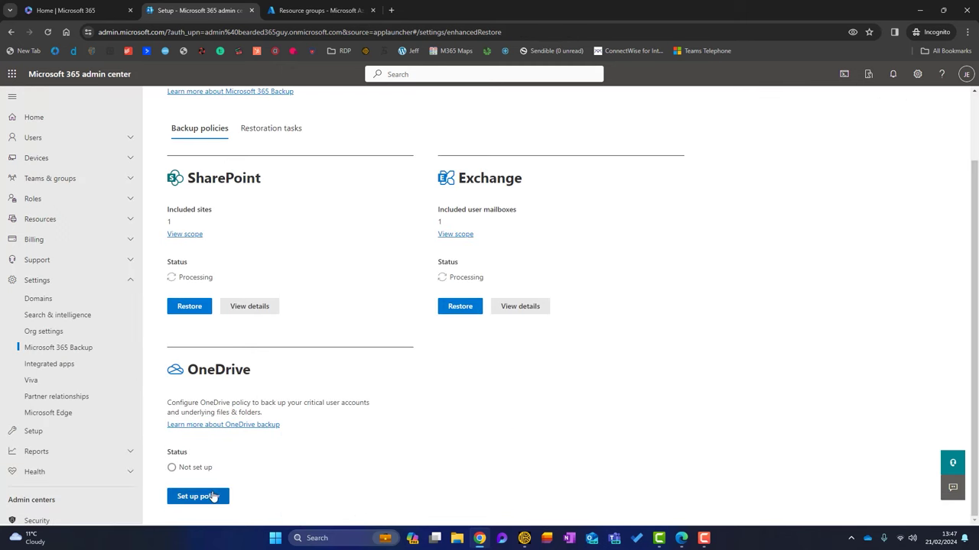
{"action": "left_click", "coordinate": [212, 497]}
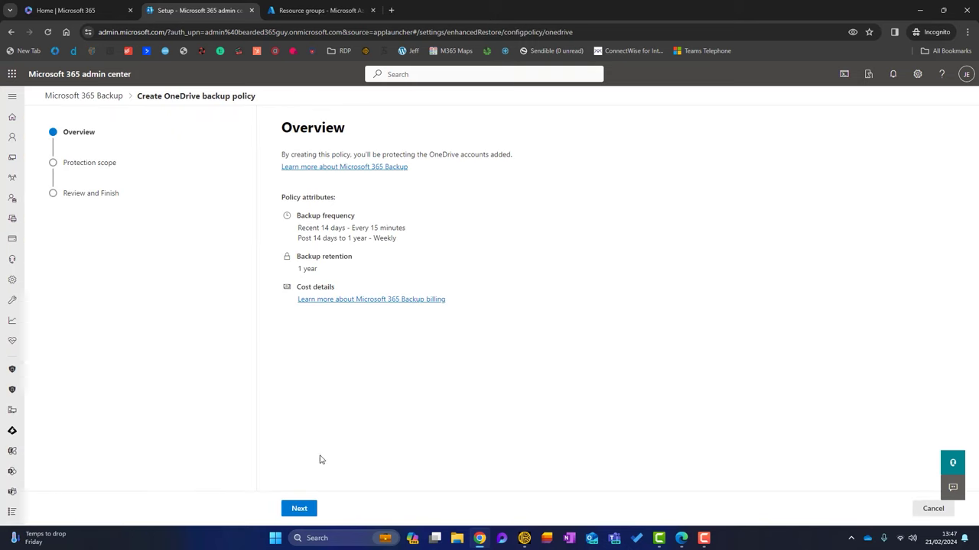
{"action": "left_click", "coordinate": [297, 509]}
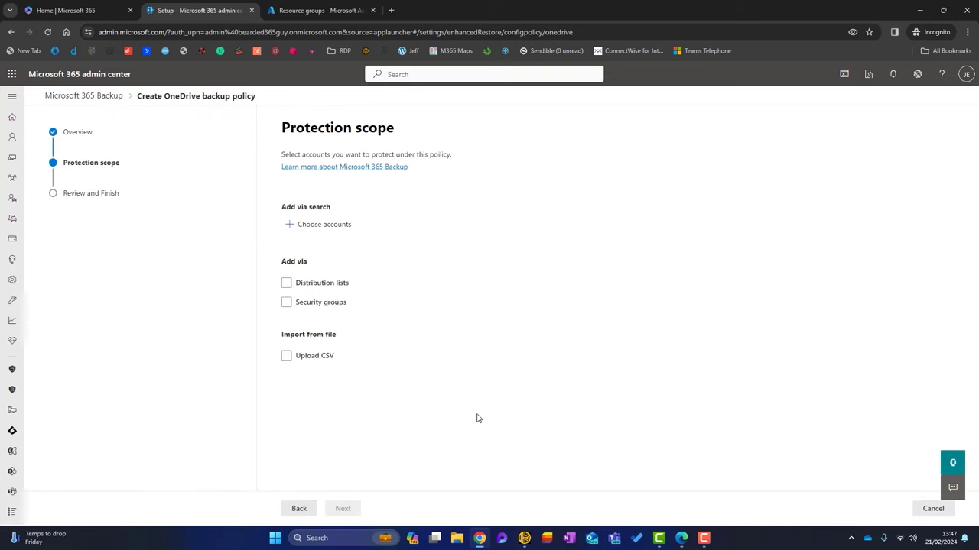
{"action": "left_click", "coordinate": [340, 226]}
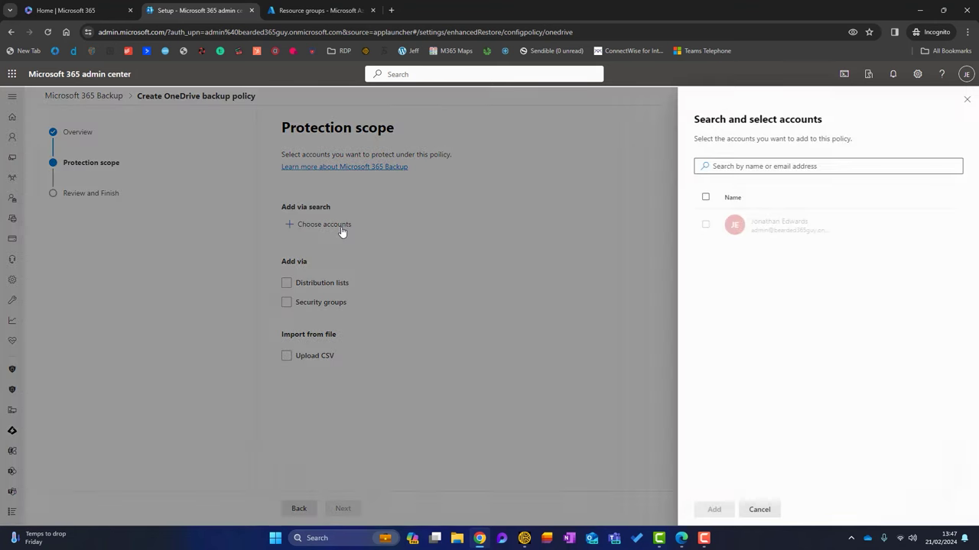
{"action": "left_click", "coordinate": [703, 223]}
{"action": "left_click", "coordinate": [712, 509]}
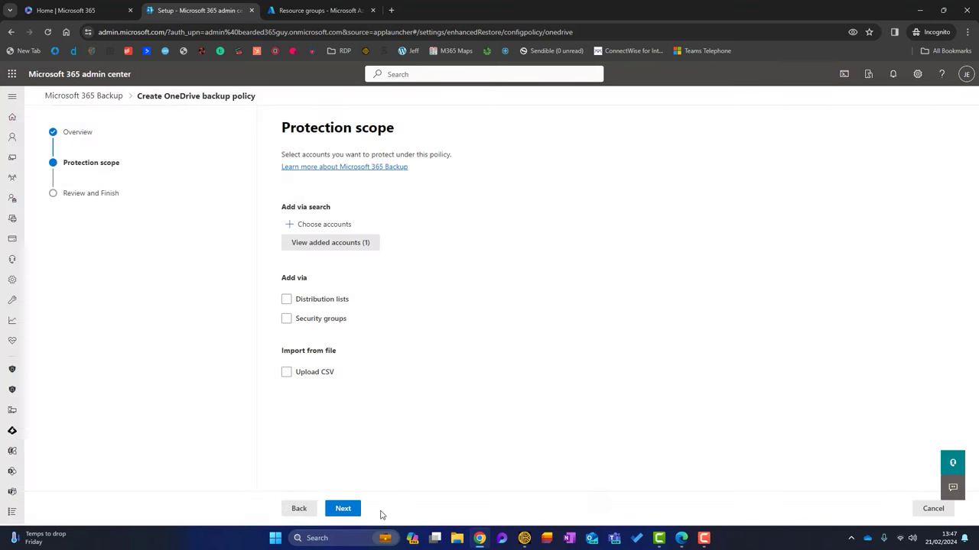
{"action": "left_click", "coordinate": [342, 509]}
{"action": "left_click", "coordinate": [362, 511]}
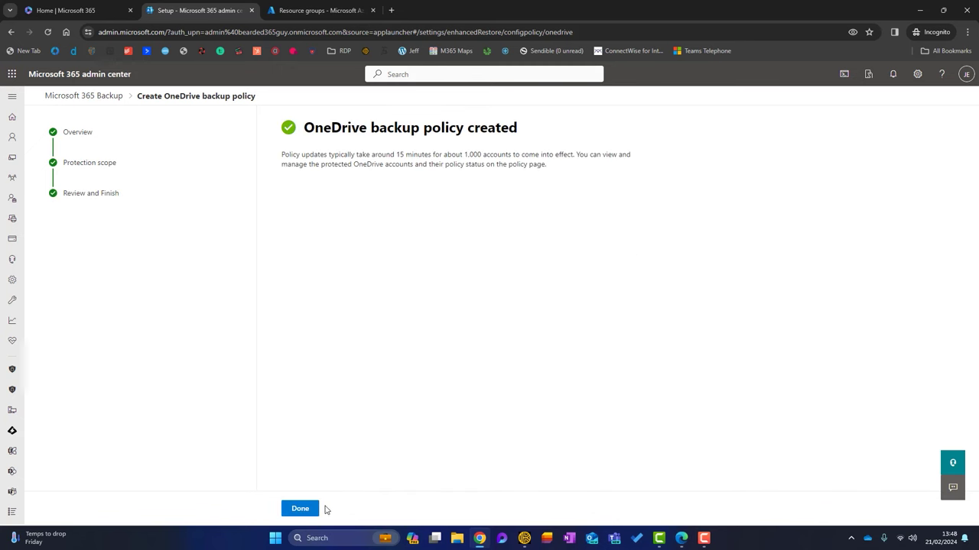
{"action": "left_click", "coordinate": [305, 509]}
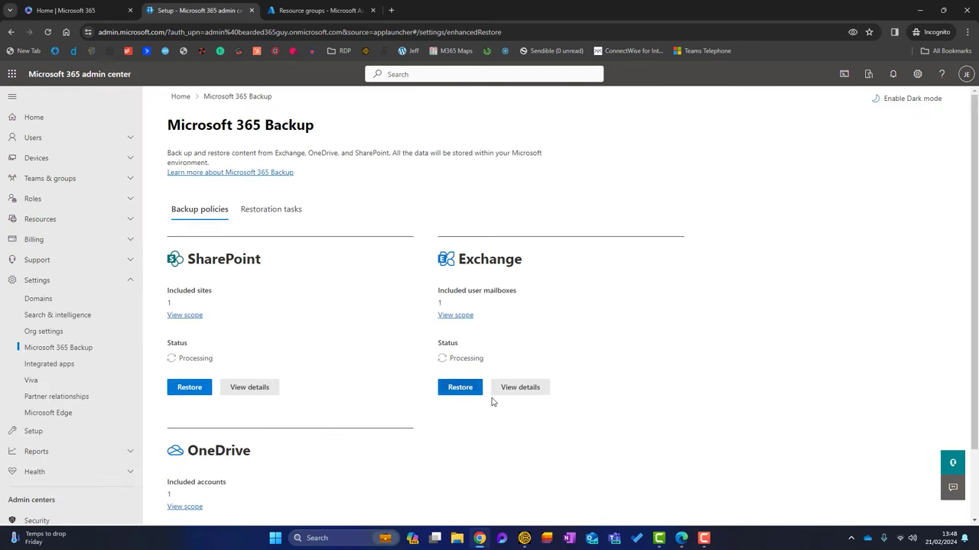
{"action": "left_click", "coordinate": [529, 389]}
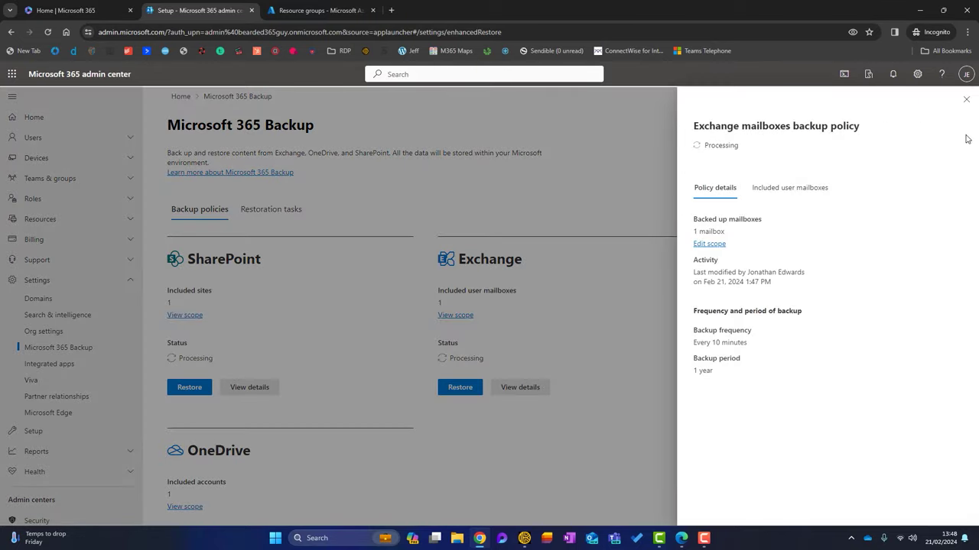
{"action": "left_click", "coordinate": [966, 99]}
{"action": "scroll", "coordinate": [519, 422], "scroll_direction": "down", "scroll_amount": 2}
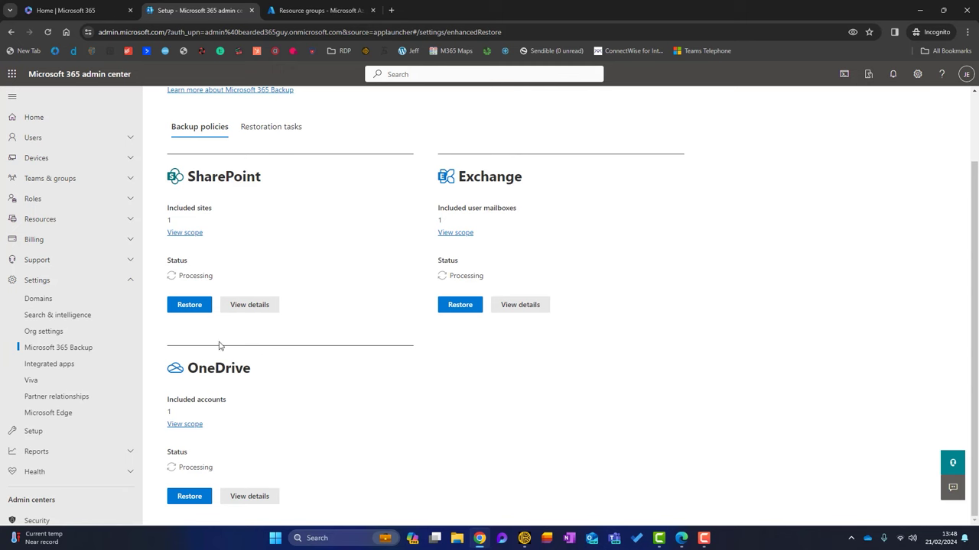
{"action": "scroll", "coordinate": [334, 237], "scroll_direction": "up", "scroll_amount": 1}
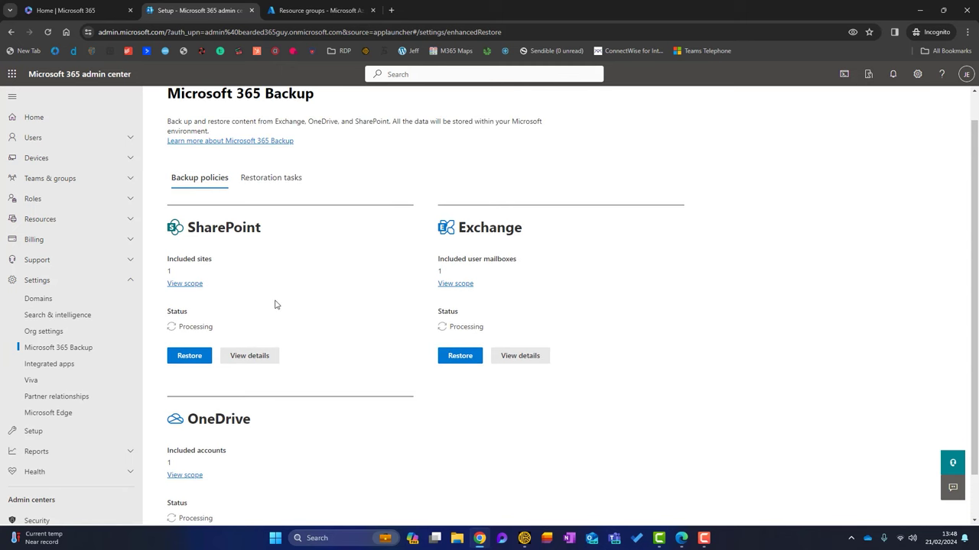
Start a new Exchange mailbox restore task and add the single listed mailbox.
{"action": "left_click", "coordinate": [267, 187]}
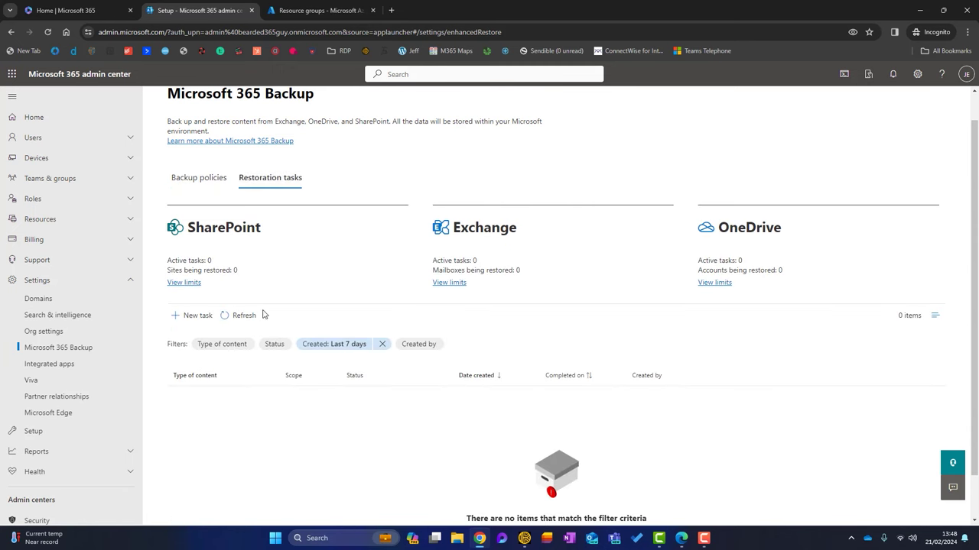
{"action": "left_click", "coordinate": [198, 316]}
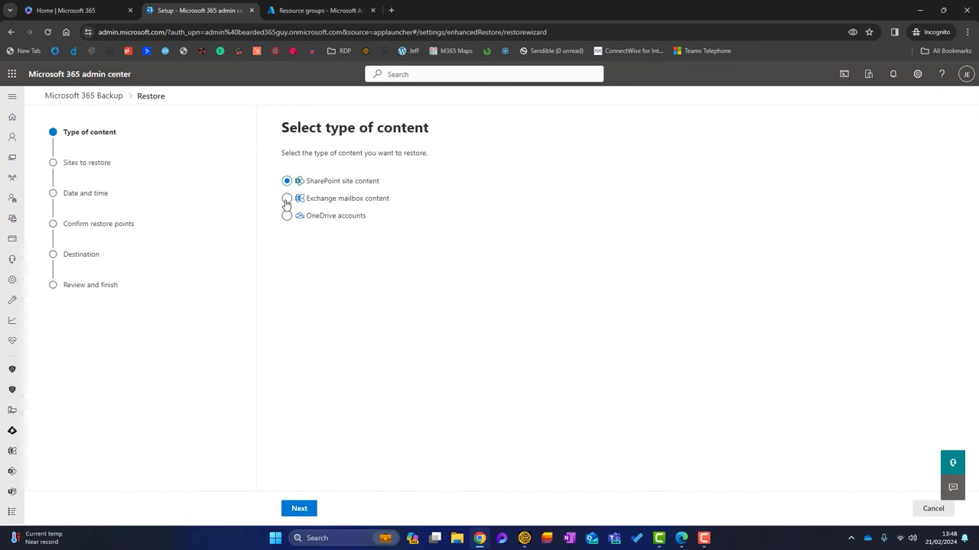
{"action": "left_click", "coordinate": [286, 199]}
{"action": "left_click", "coordinate": [299, 509]}
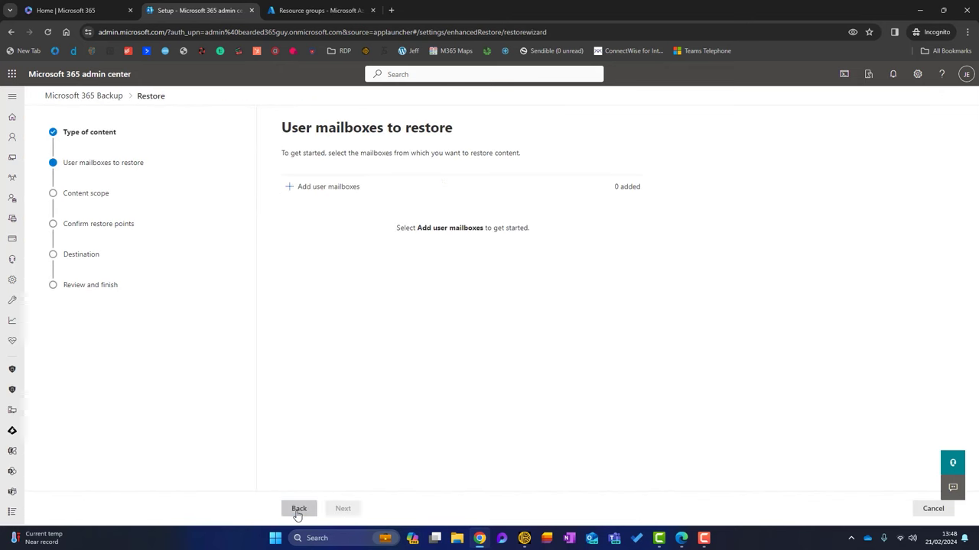
{"action": "left_click", "coordinate": [334, 194]}
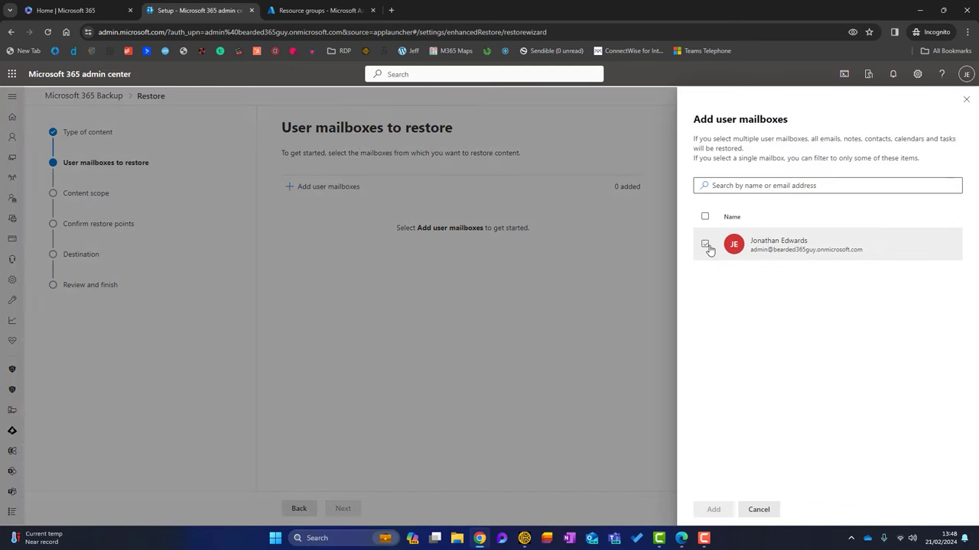
{"action": "left_click", "coordinate": [706, 245]}
{"action": "left_click", "coordinate": [714, 509]}
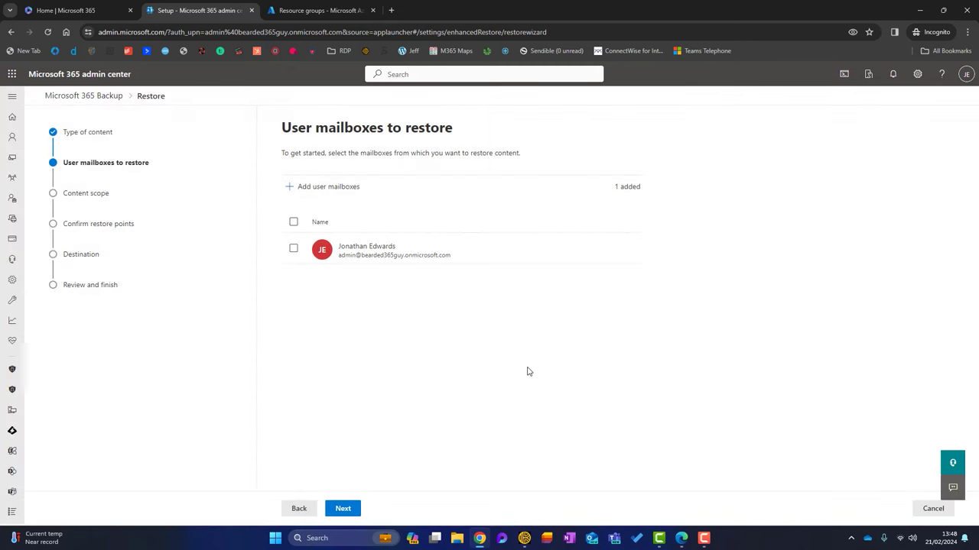
{"action": "left_click", "coordinate": [342, 509]}
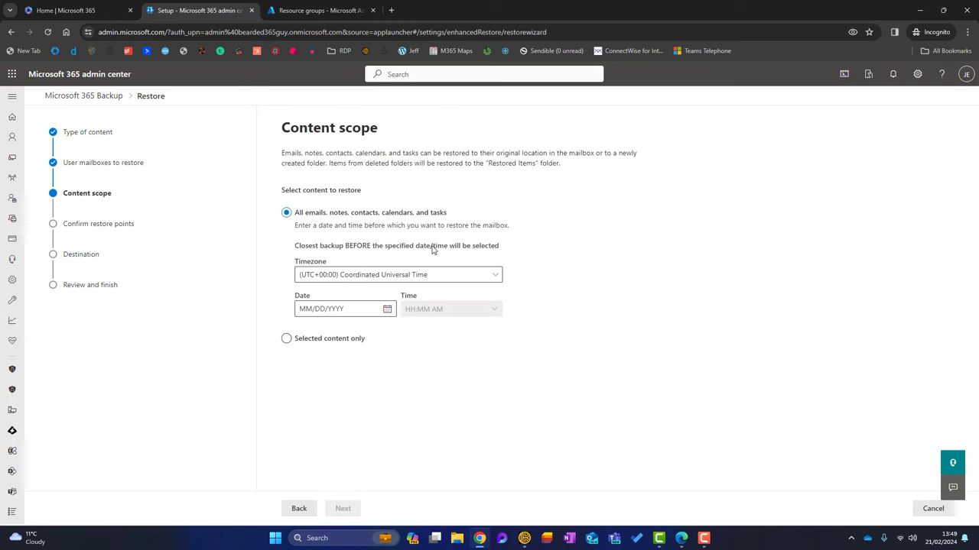
Set the restore to all mailbox content dated 02/21/2024, then cancel the wizard.
{"action": "left_click", "coordinate": [286, 339]}
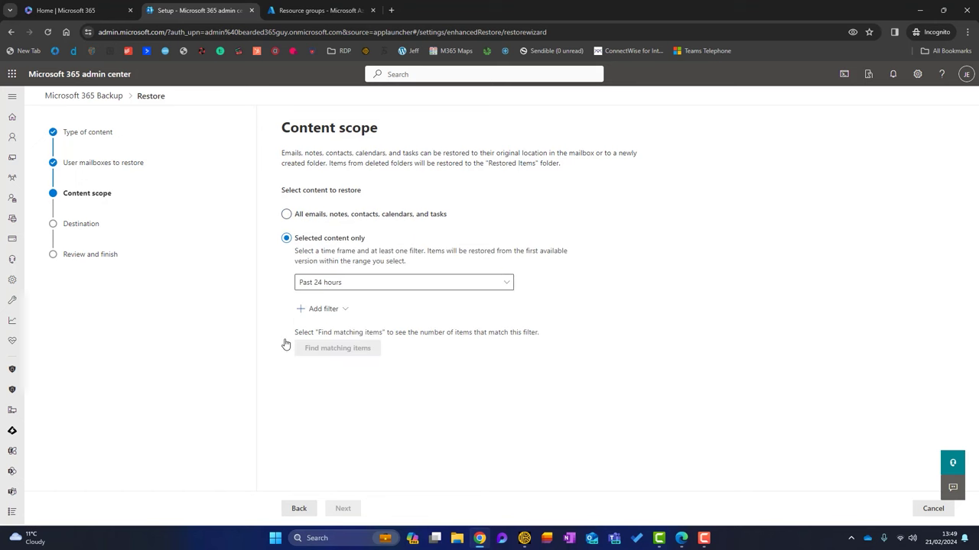
{"action": "left_click", "coordinate": [347, 283]}
{"action": "left_click", "coordinate": [366, 289]}
{"action": "left_click", "coordinate": [327, 310]}
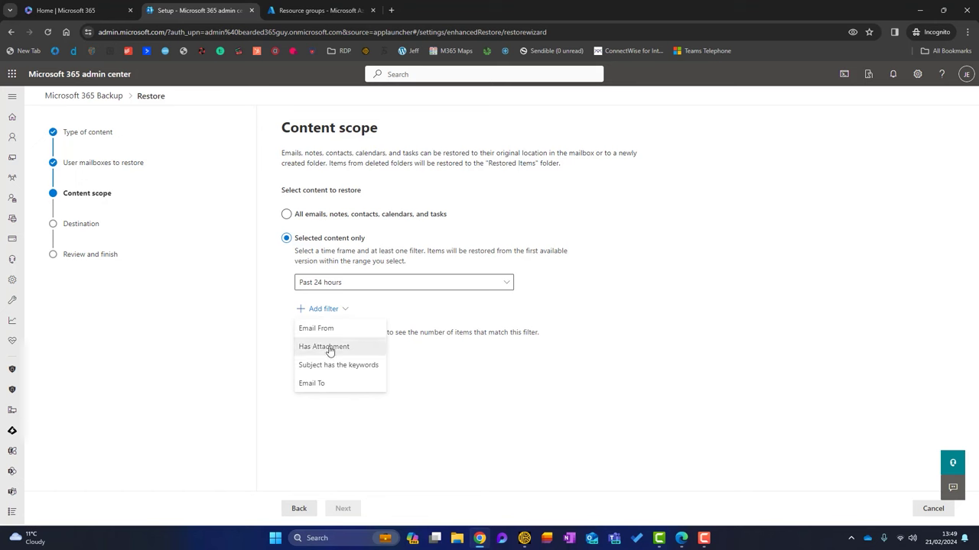
{"action": "left_click", "coordinate": [508, 372]}
{"action": "left_click", "coordinate": [286, 216]}
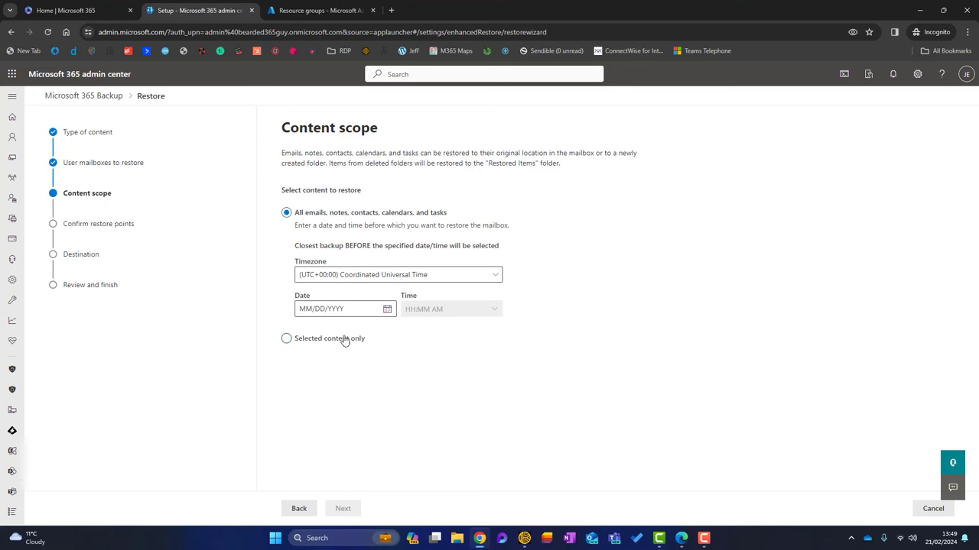
{"action": "left_click", "coordinate": [387, 309]}
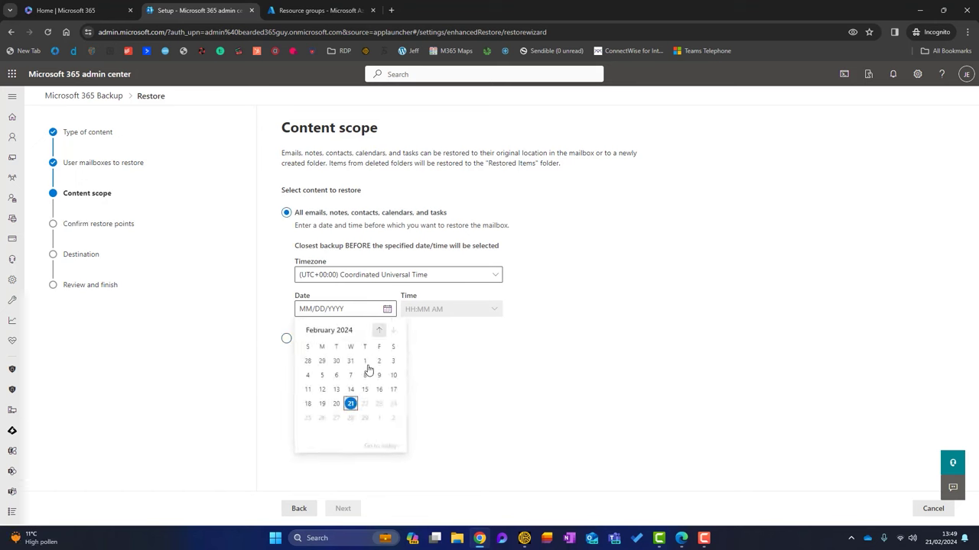
{"action": "left_click", "coordinate": [350, 403]}
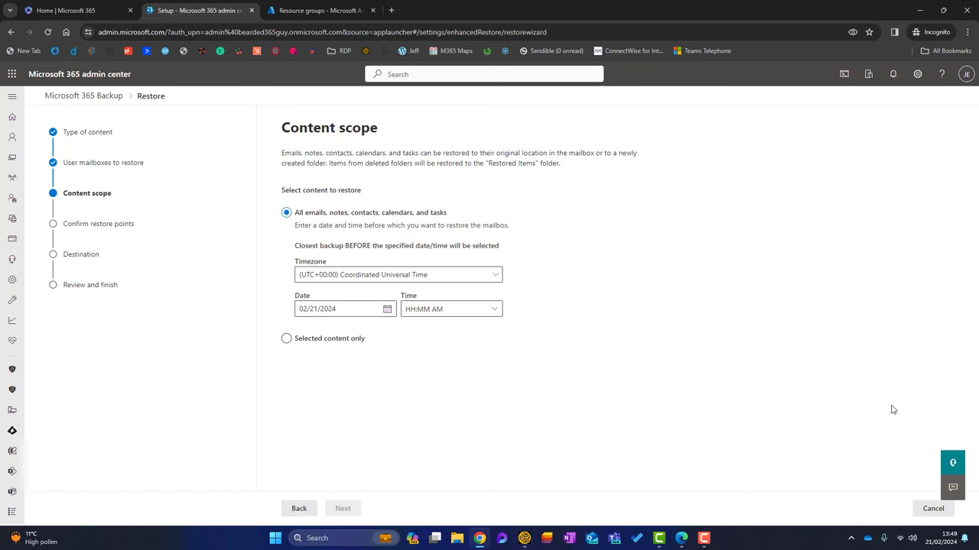
{"action": "left_click", "coordinate": [917, 507]}
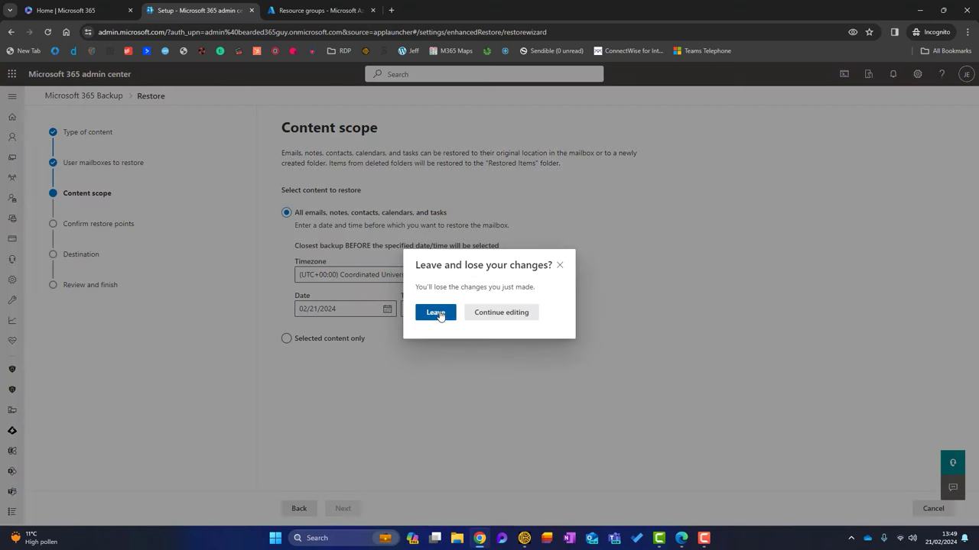
Discard the unfinished restore and go back to the Backup policies tab, where SharePoint shows Active.
{"action": "left_click", "coordinate": [437, 313]}
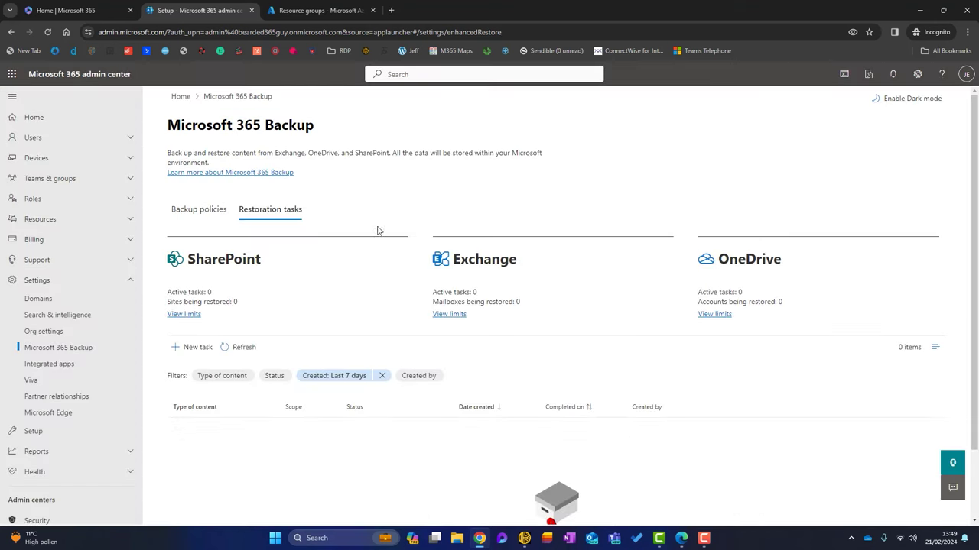
{"action": "left_click", "coordinate": [201, 212]}
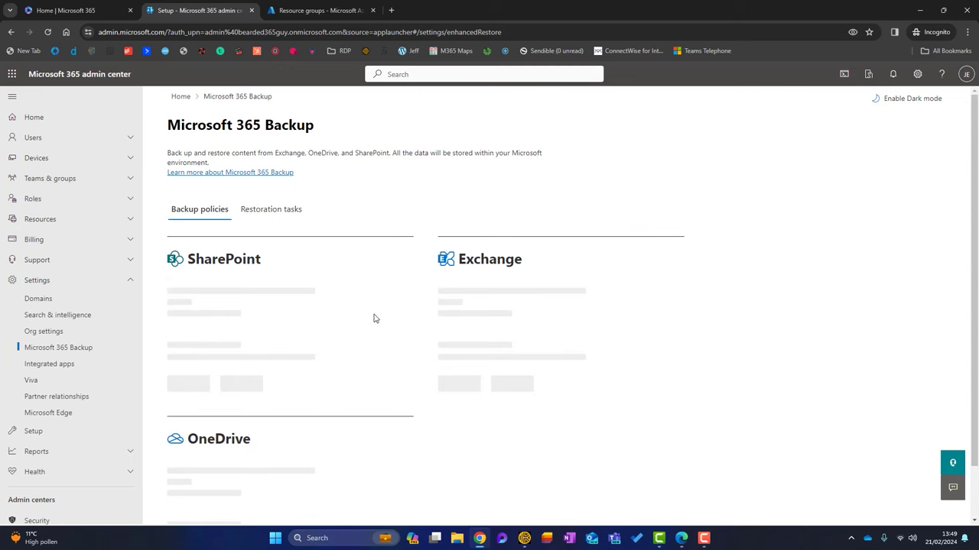